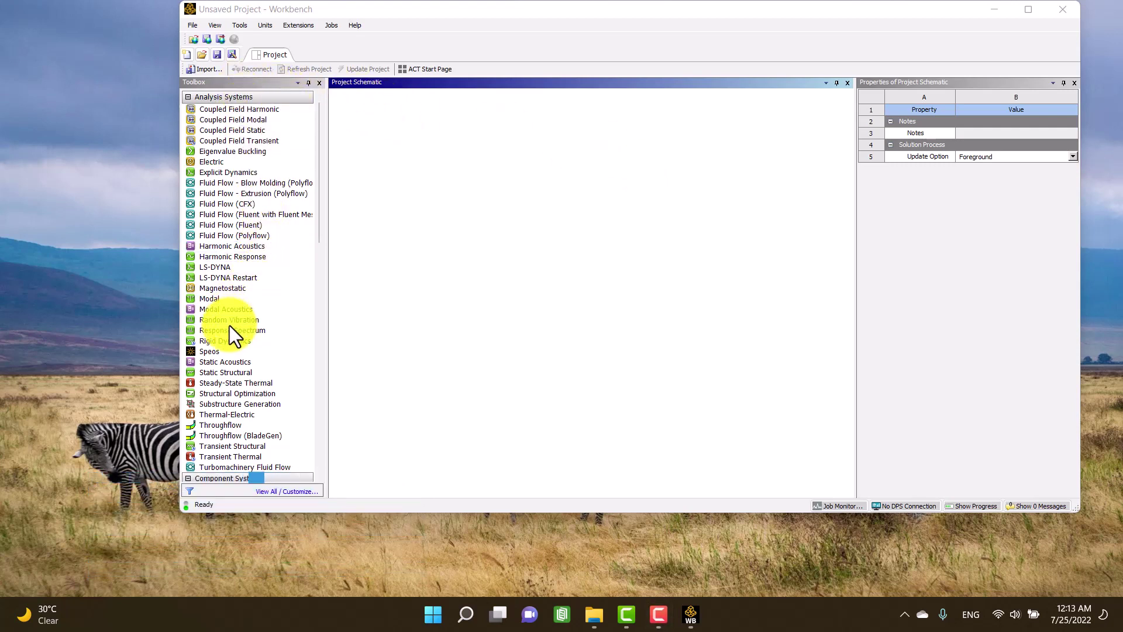
Create a standalone Harmonic Acoustics system in the project schematic and dismiss the multiphysics notice.
left_click_drag(238, 246, 391, 173)
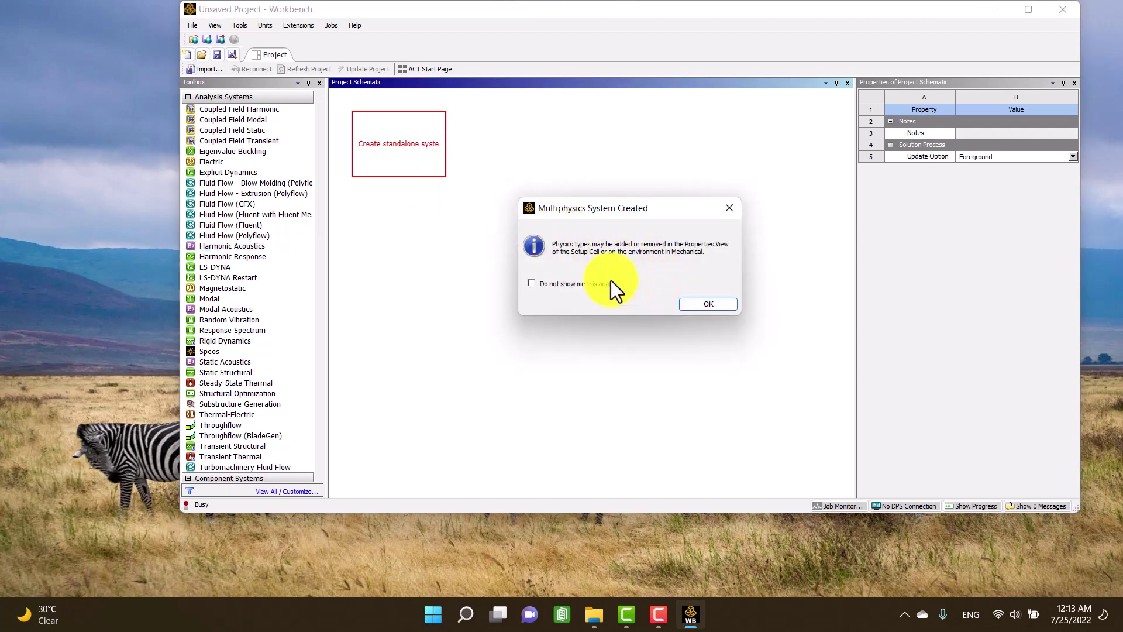
left_click(610, 282)
left_click(690, 305)
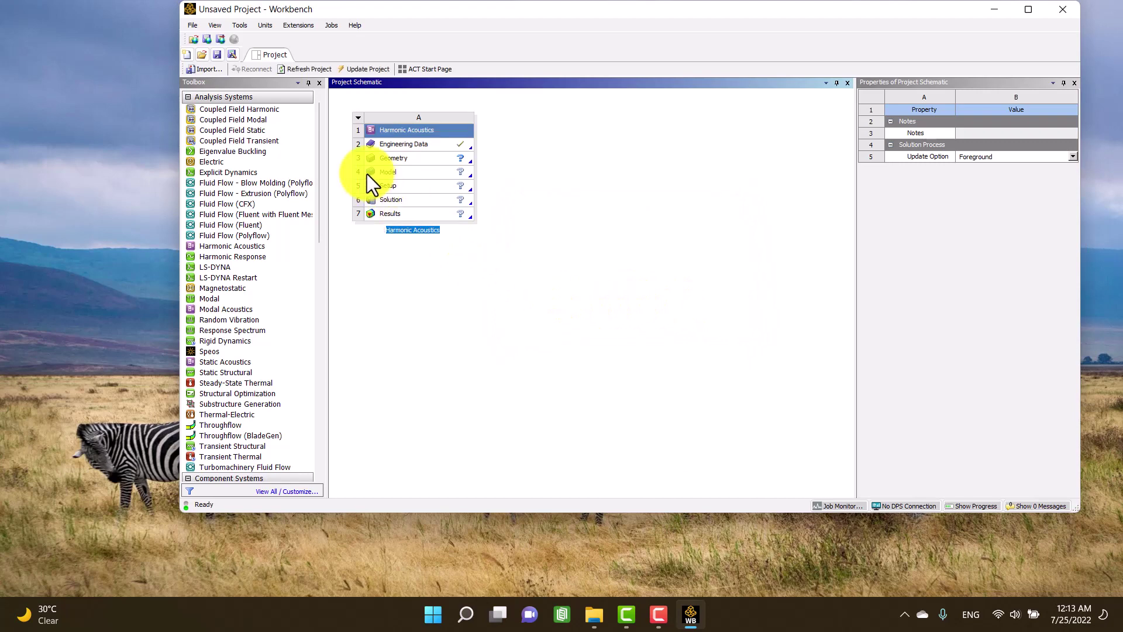
Start a new DesignModeler geometry for the Harmonic Acoustics system.
left_click(381, 160)
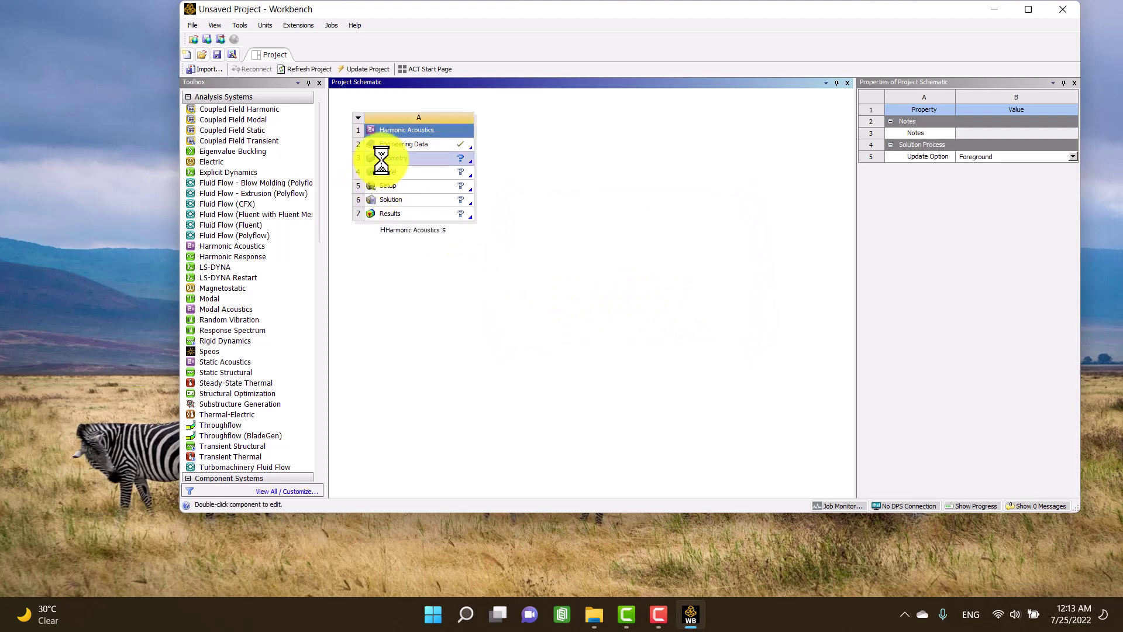
right_click(381, 161)
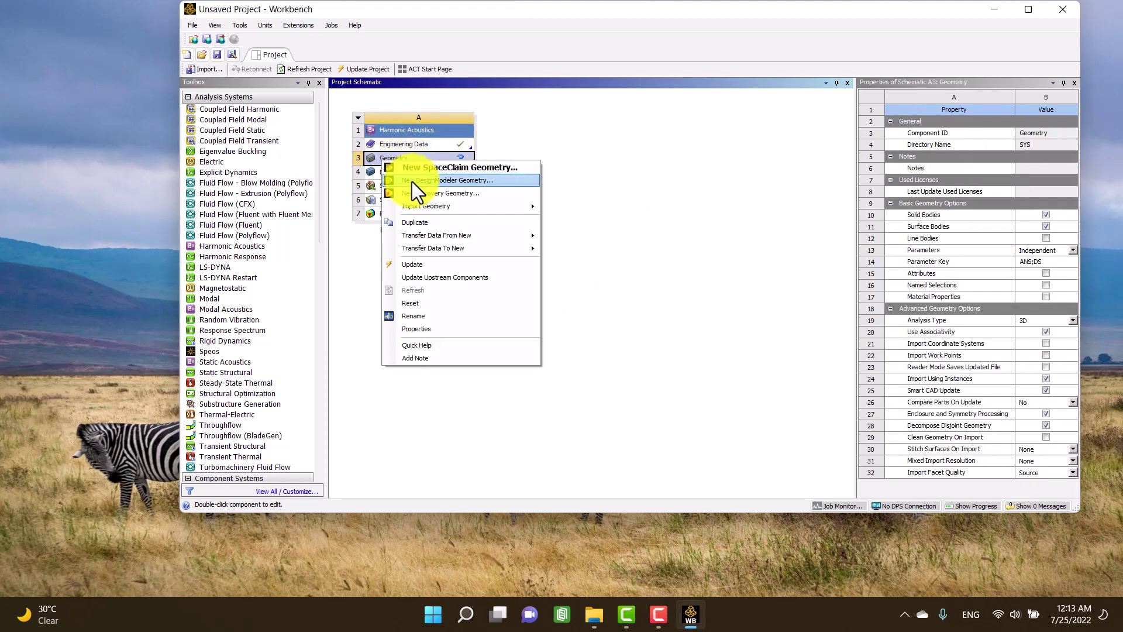
left_click(412, 181)
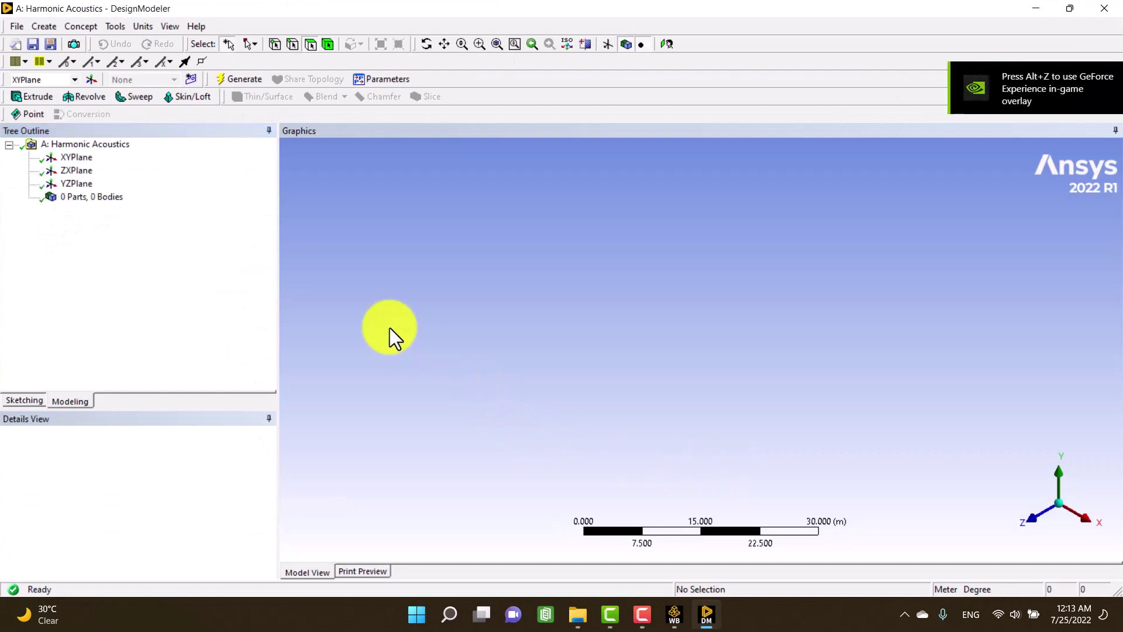
Select the XY plane and set the model's length unit to centimetre.
left_click(78, 157)
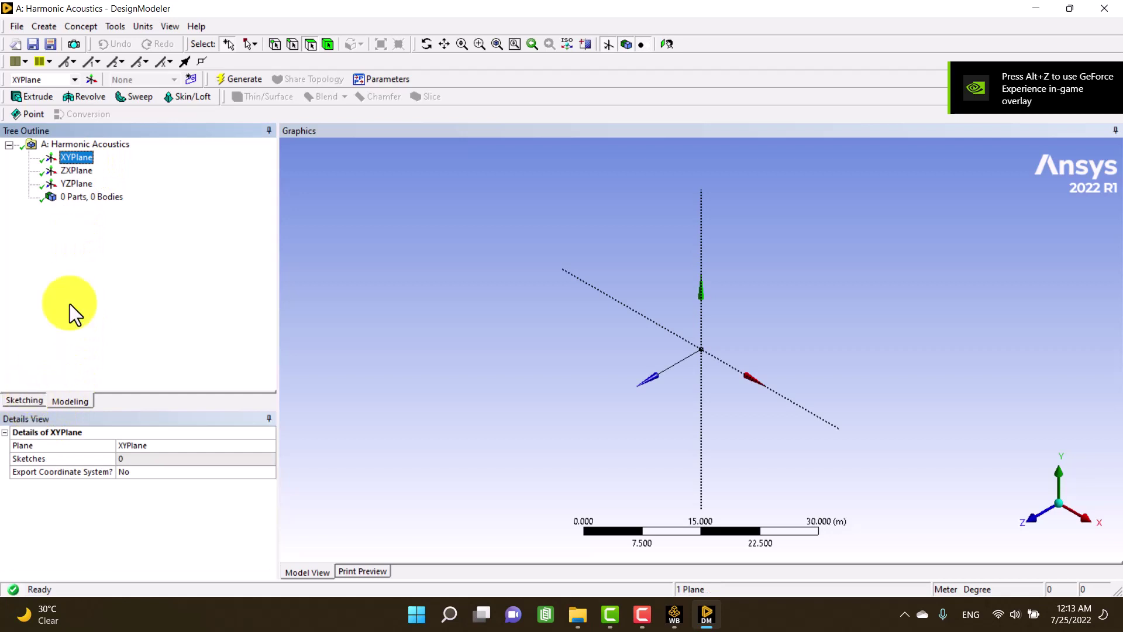
left_click(143, 26)
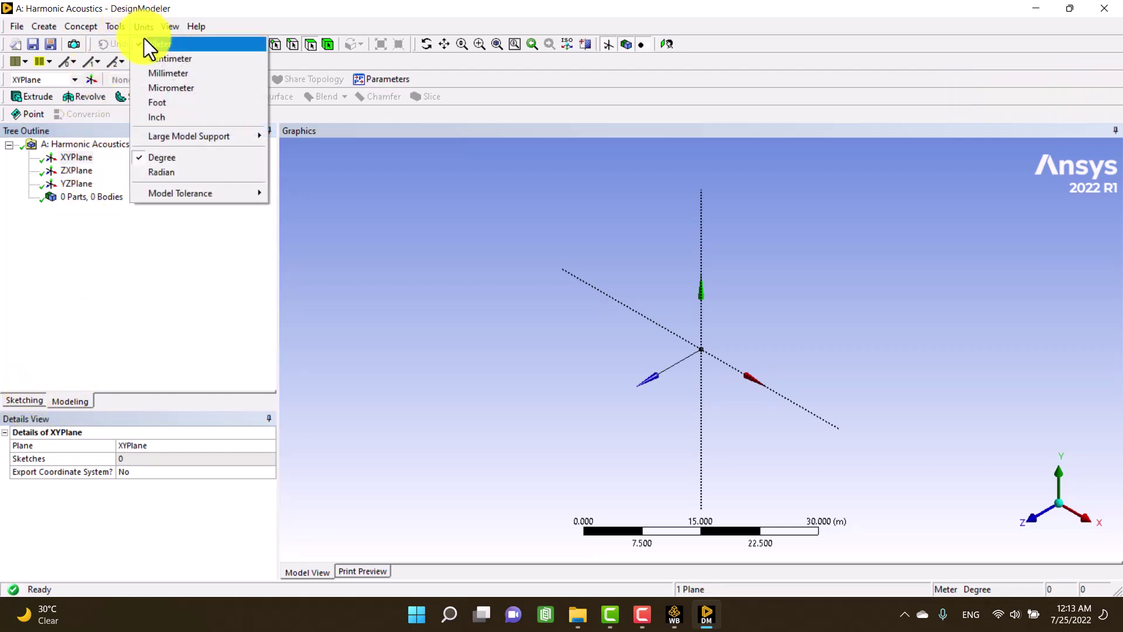
left_click(146, 59)
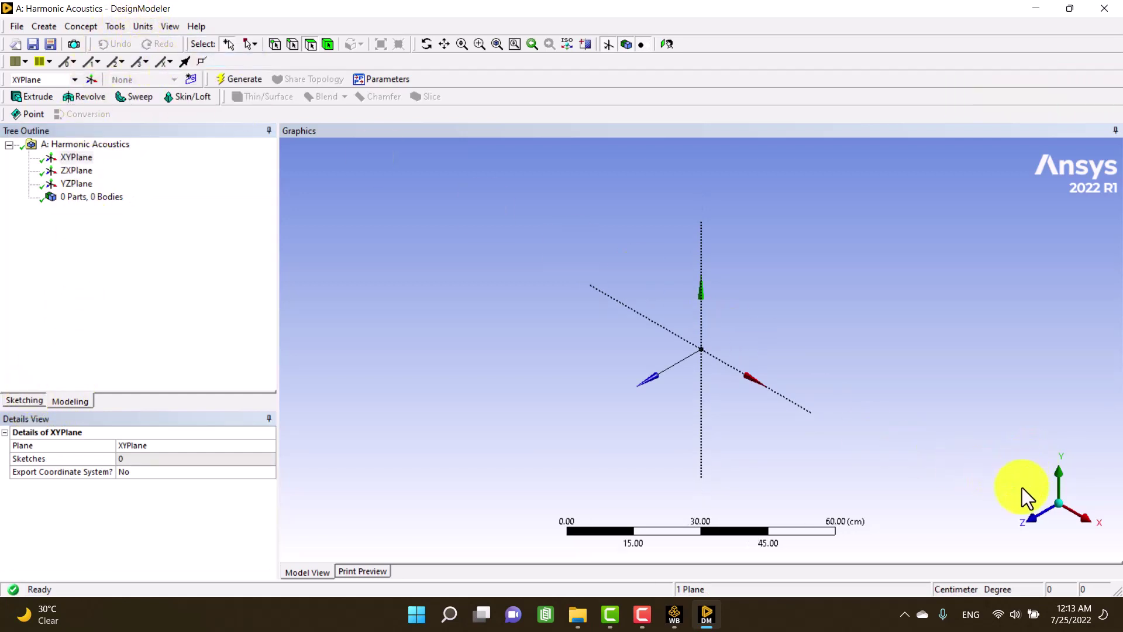
Sketch a circle about 13 cm in diameter on the XY plane, centred on the origin.
left_click(1033, 520)
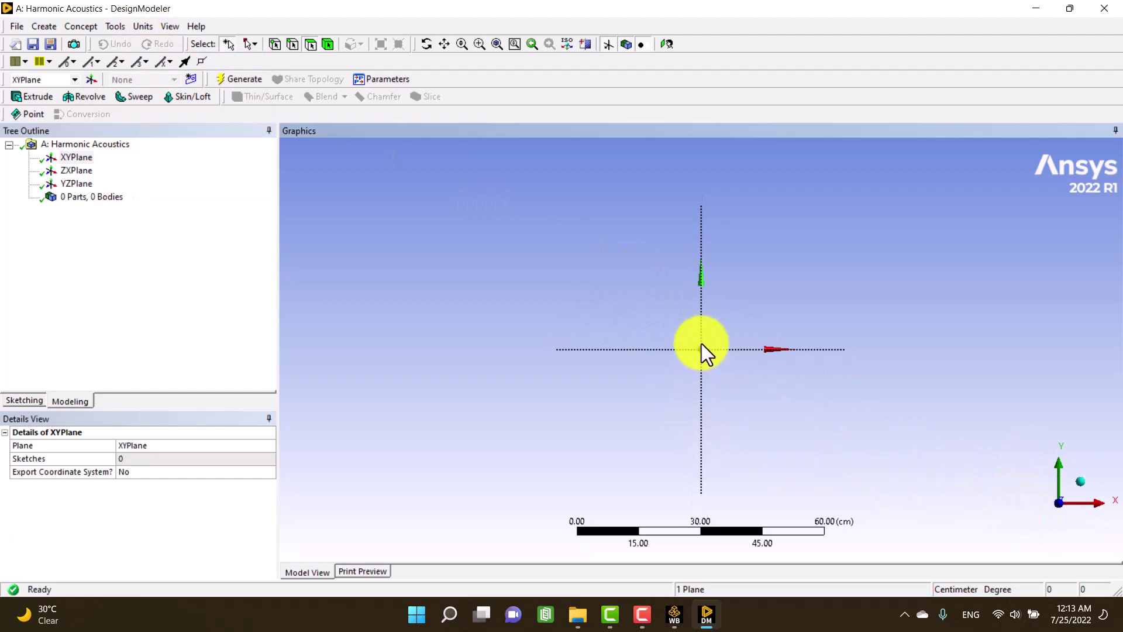
scroll(701, 343, "up", 3)
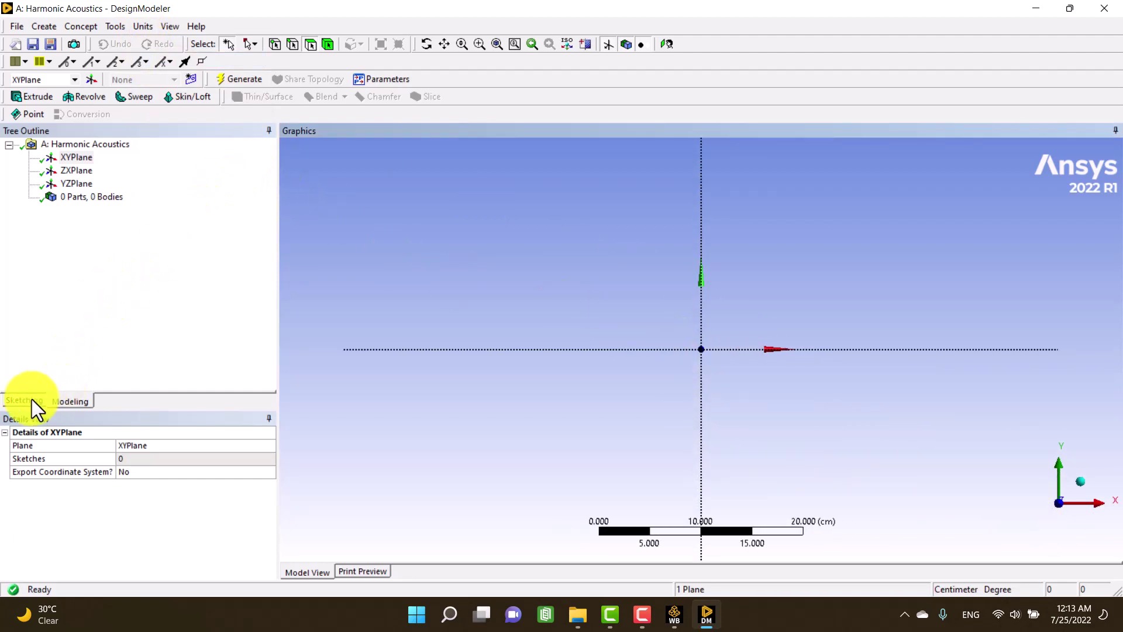
left_click(31, 401)
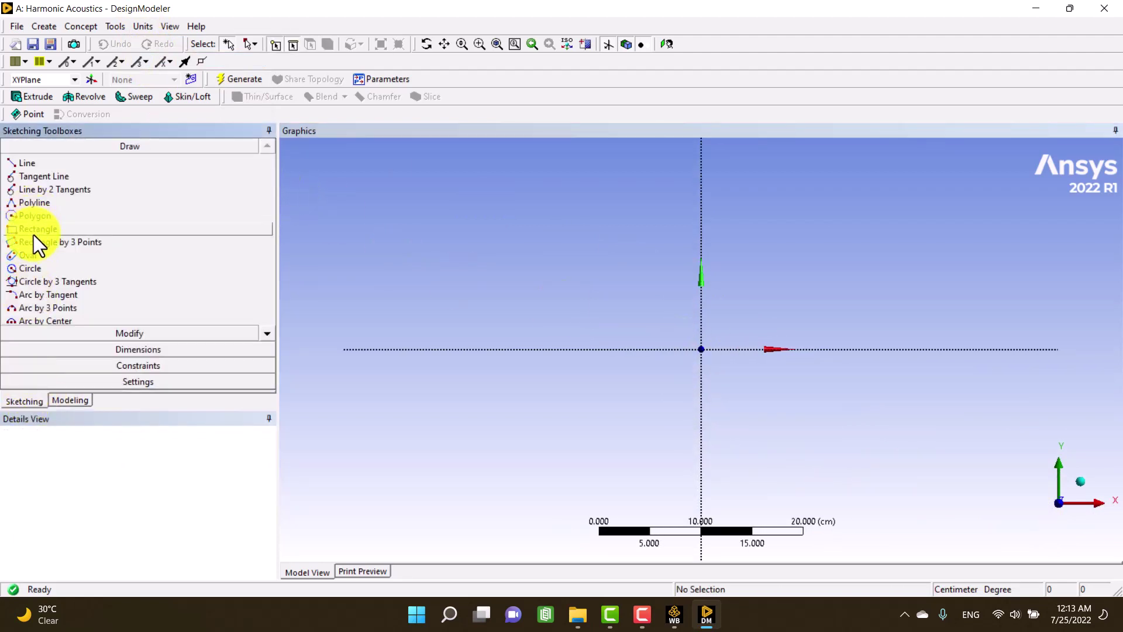
left_click(35, 268)
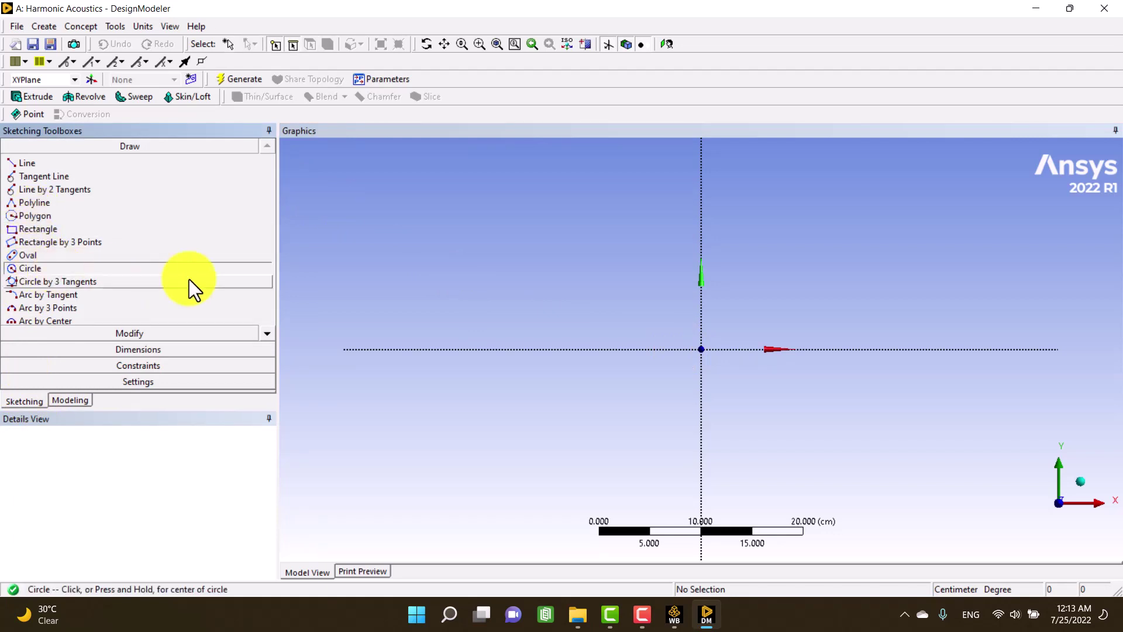
left_click(702, 349)
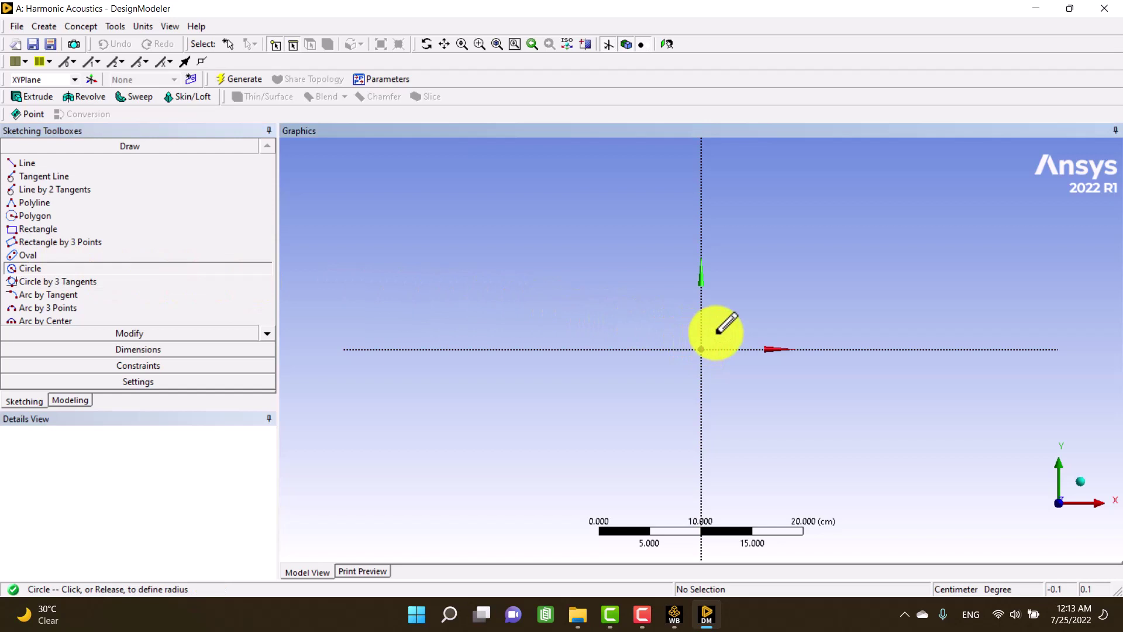
left_click(749, 300)
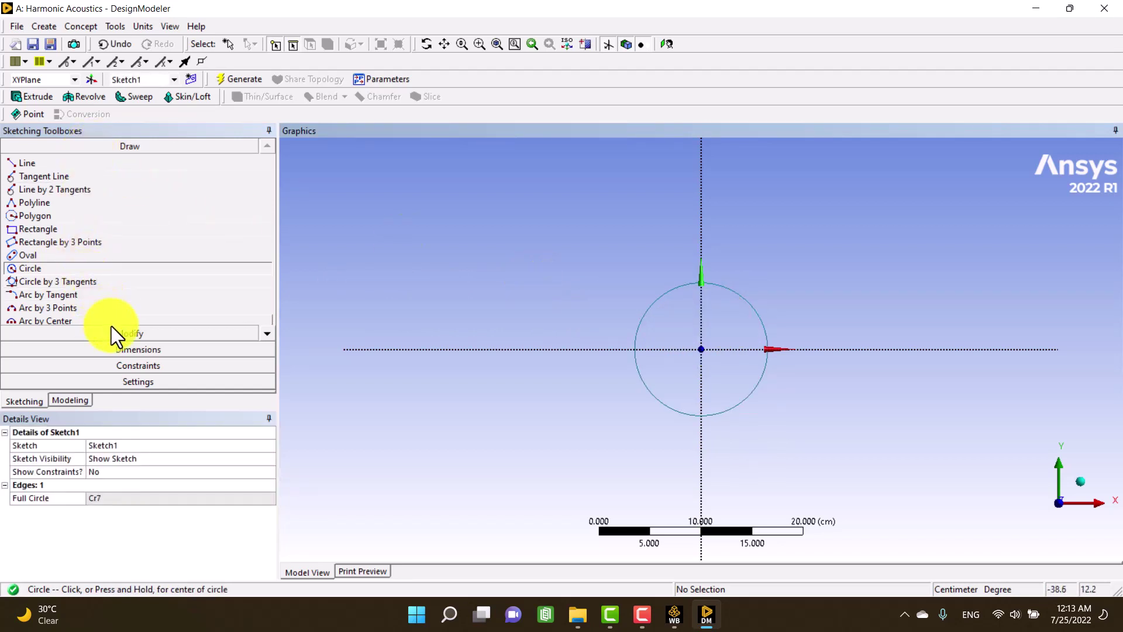
Dimension the circle's diameter and set it to 3 cm.
left_click(131, 349)
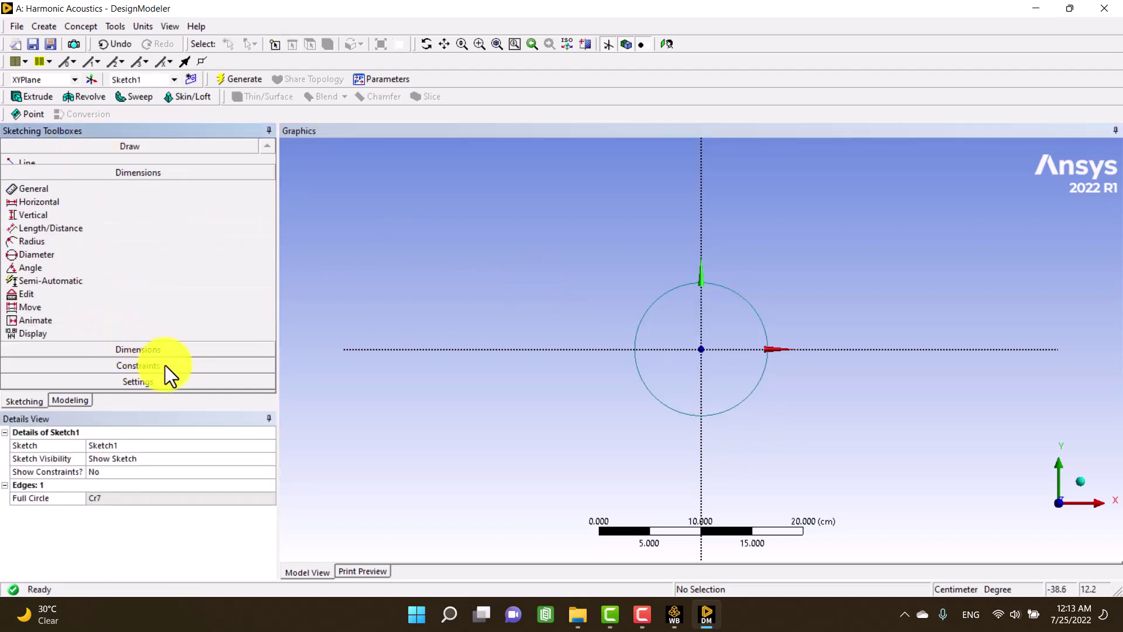
left_click(754, 310)
left_click(744, 321)
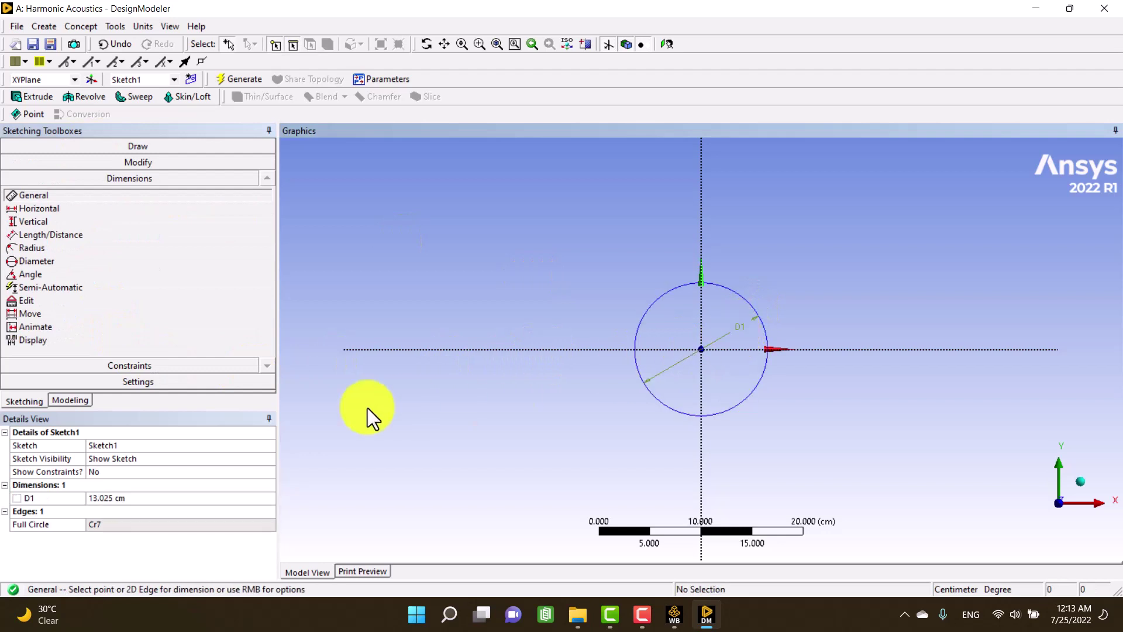
left_click(142, 496)
type("3")
key("Return")
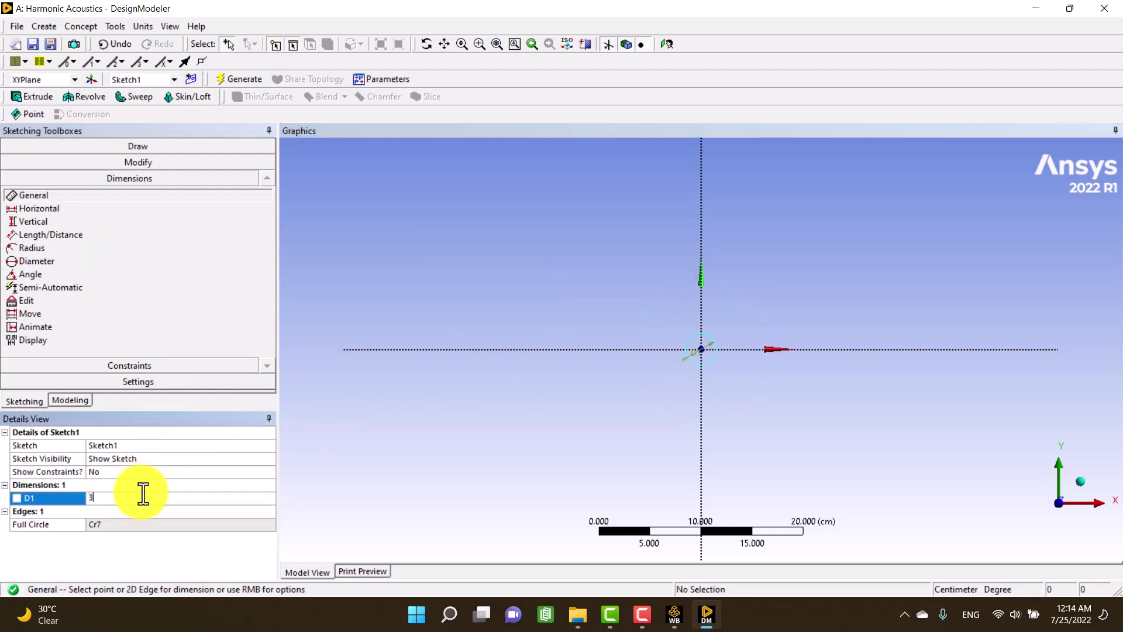
Extrude the circle sketch to a depth of 10 cm and generate the cylinder.
left_click(36, 98)
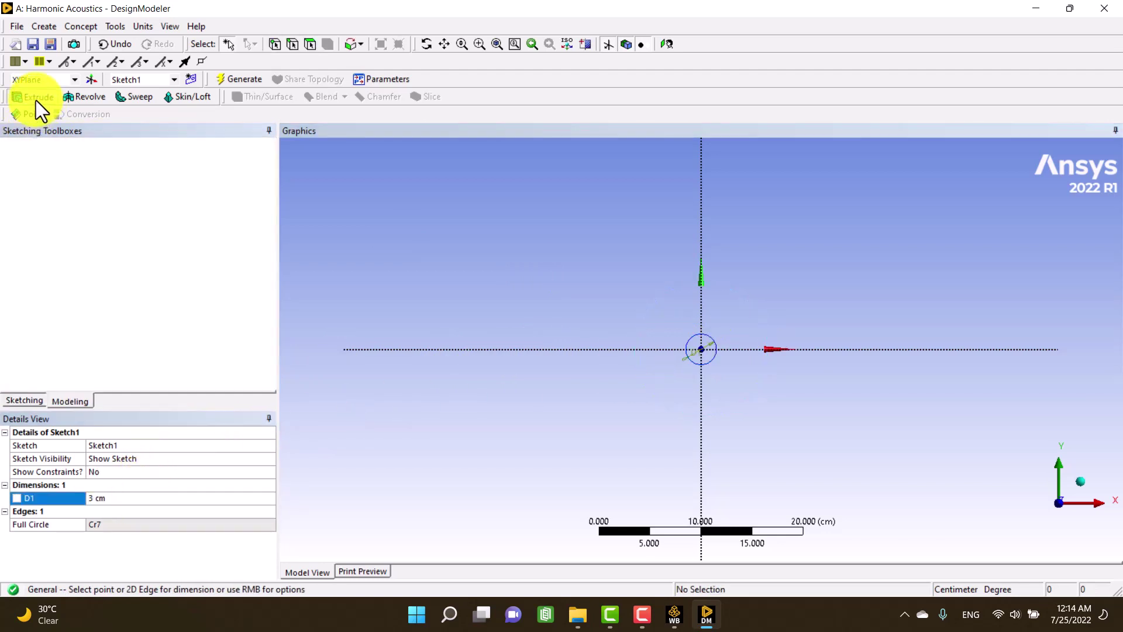
left_click(115, 520)
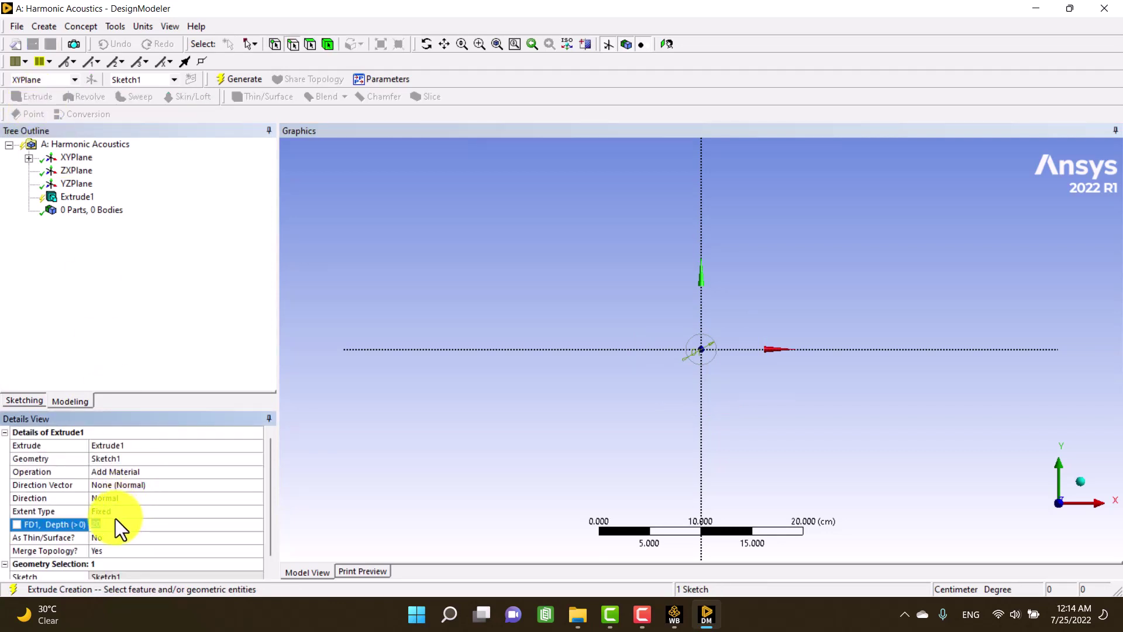
key("Return")
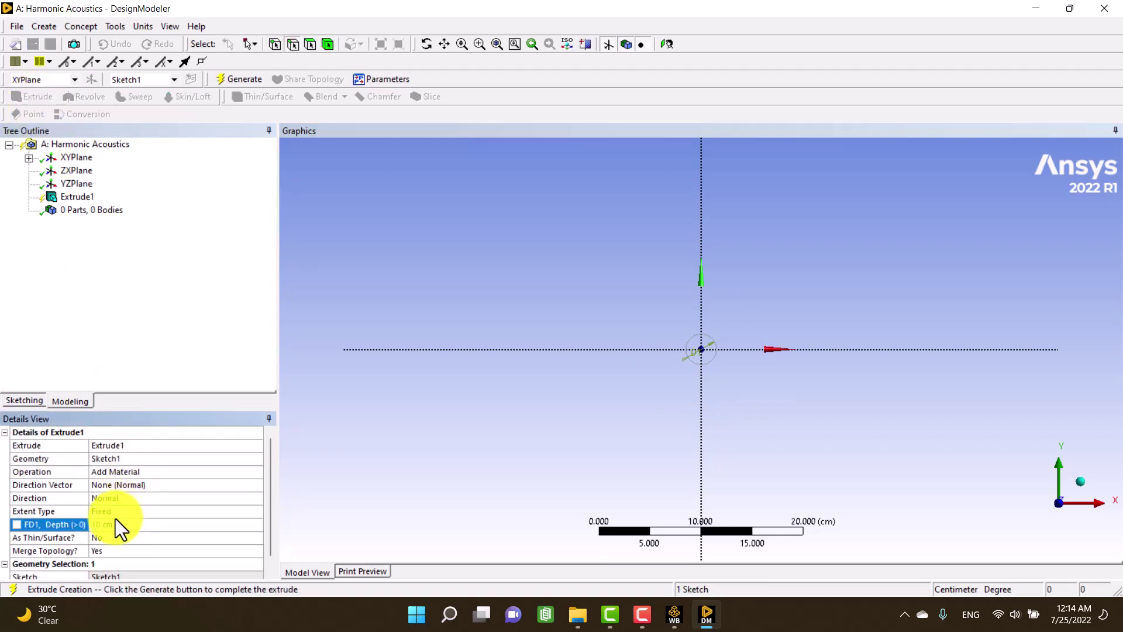
right_click(79, 197)
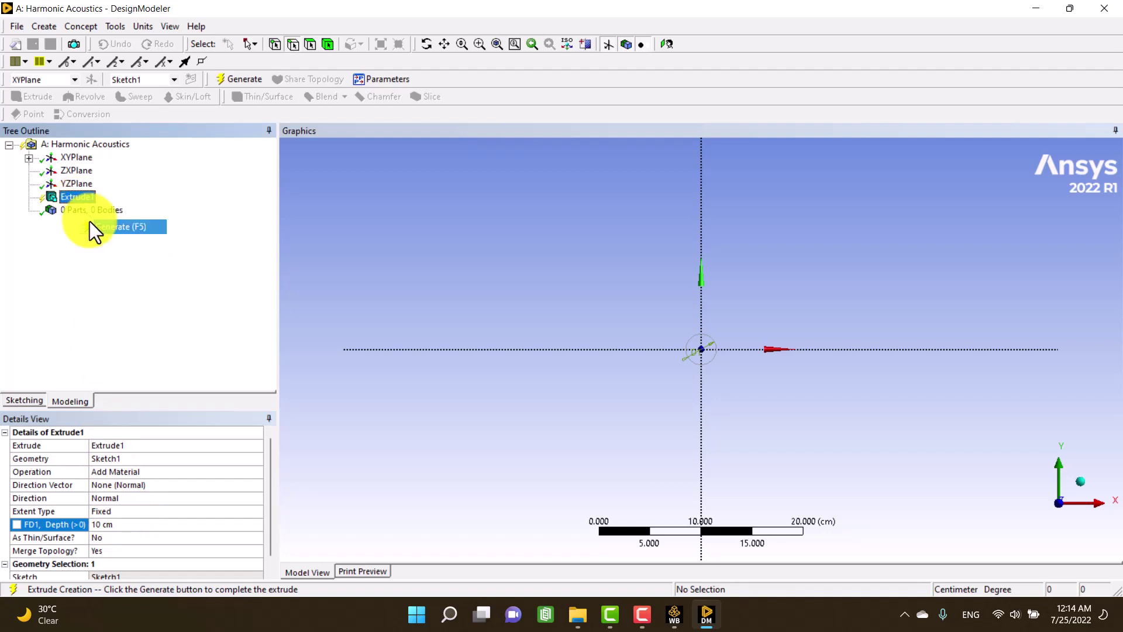
left_click(89, 221)
Sketch a circle about 12.3 cm in diameter on the free end face of the cylinder, centred on that face.
middle_click_drag(531, 268, 564, 412)
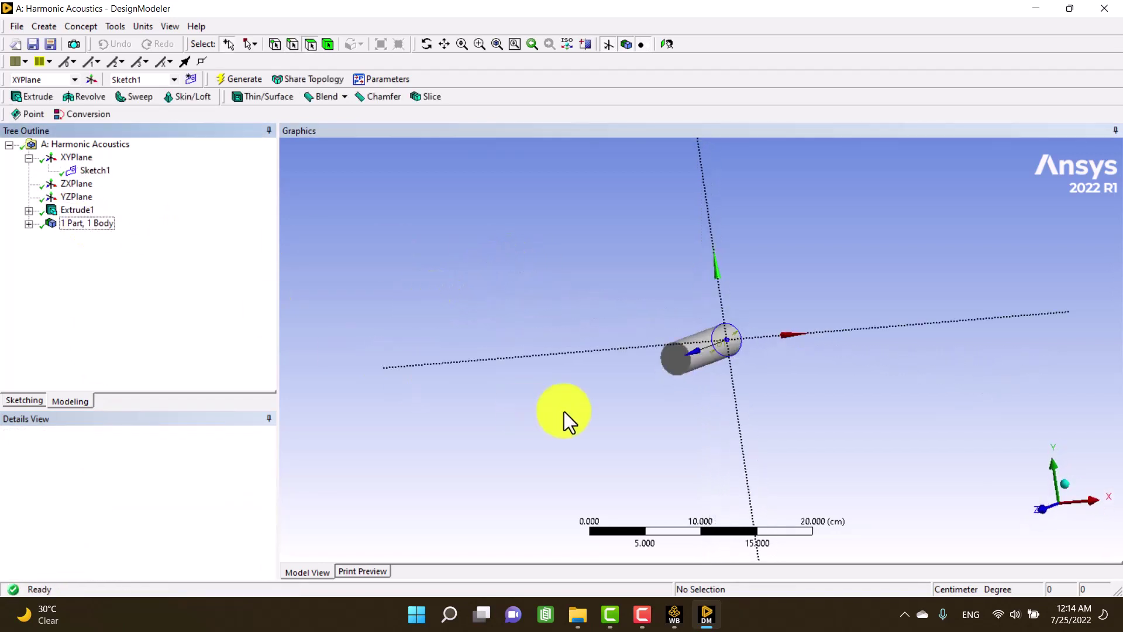
left_click(677, 359)
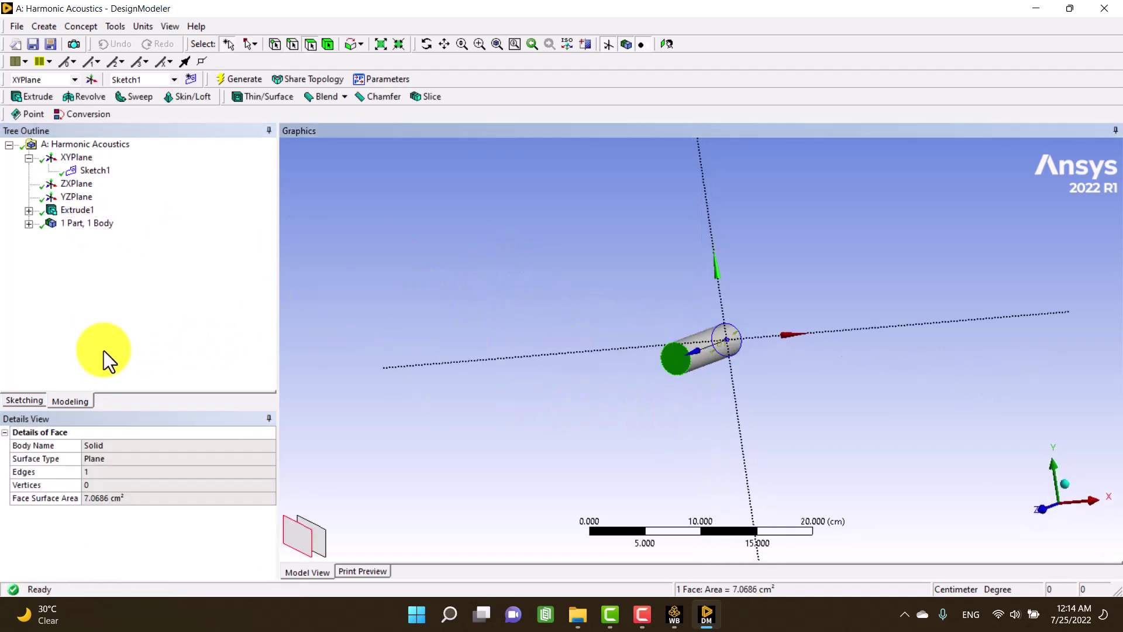
left_click(39, 401)
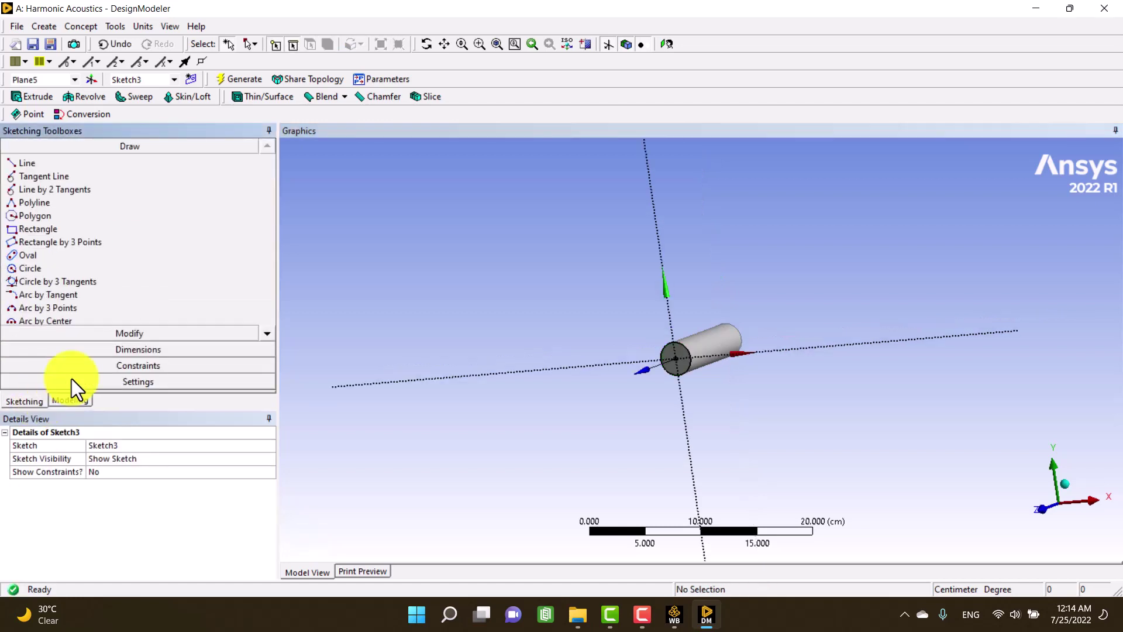
left_click(30, 267)
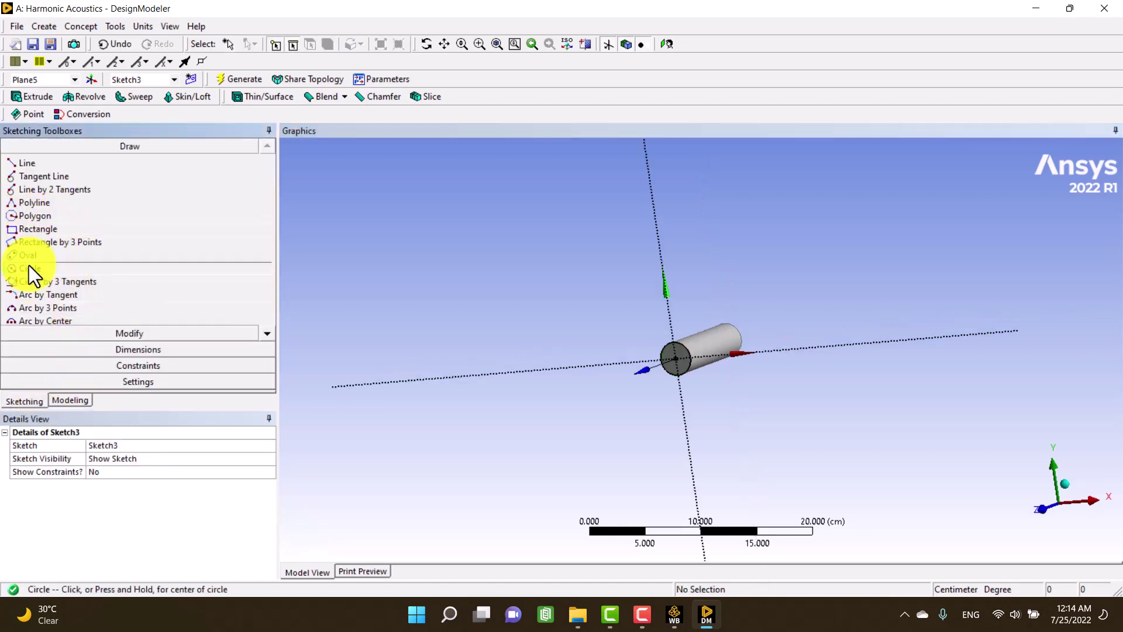
left_click(675, 357)
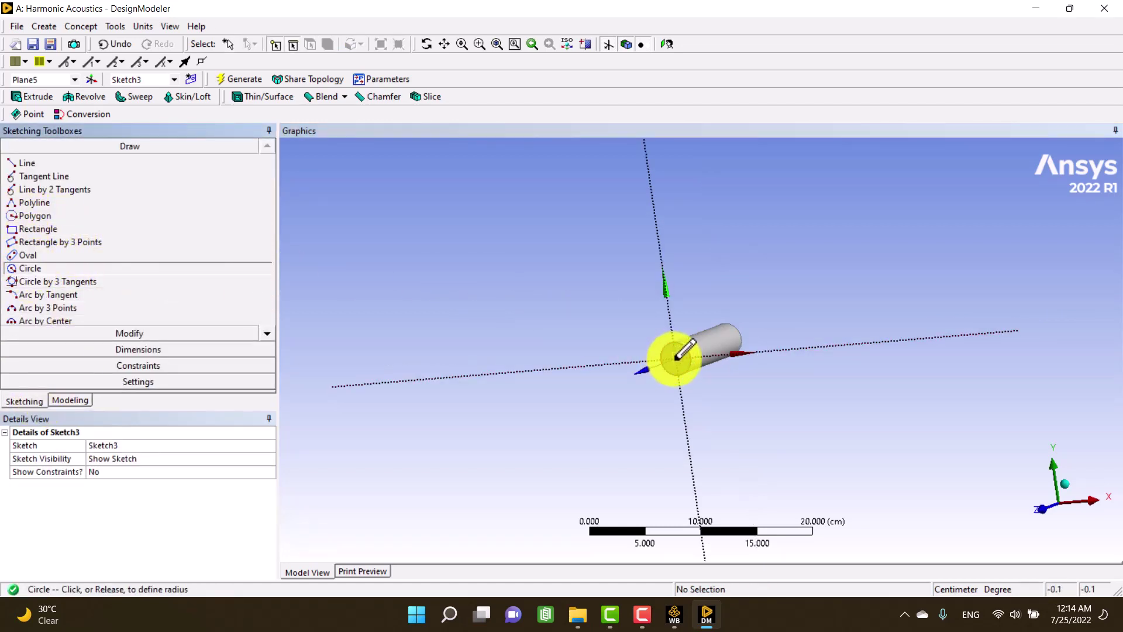
left_click(667, 291)
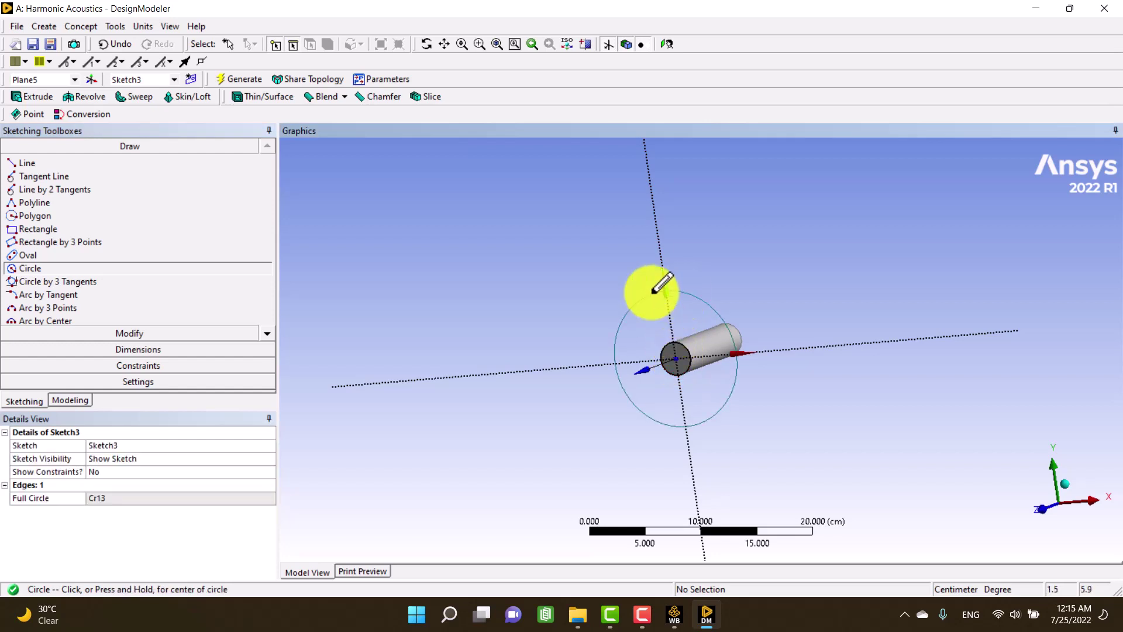
Dimension the end-face circle's diameter and set it to 9 cm.
left_click(145, 350)
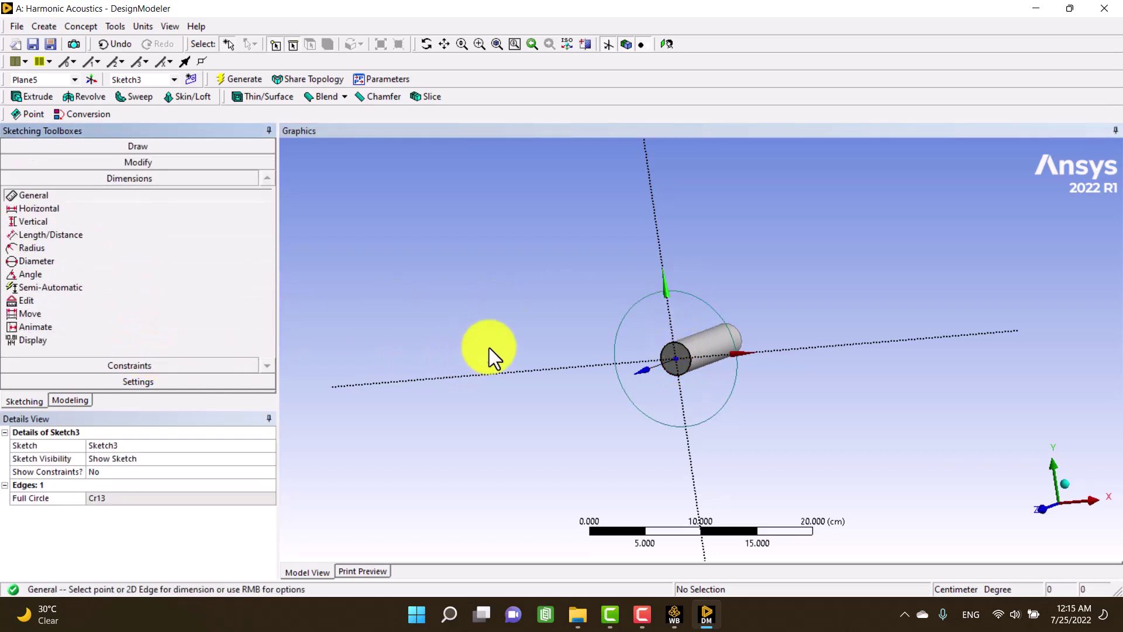
left_click(622, 329)
left_click(645, 330)
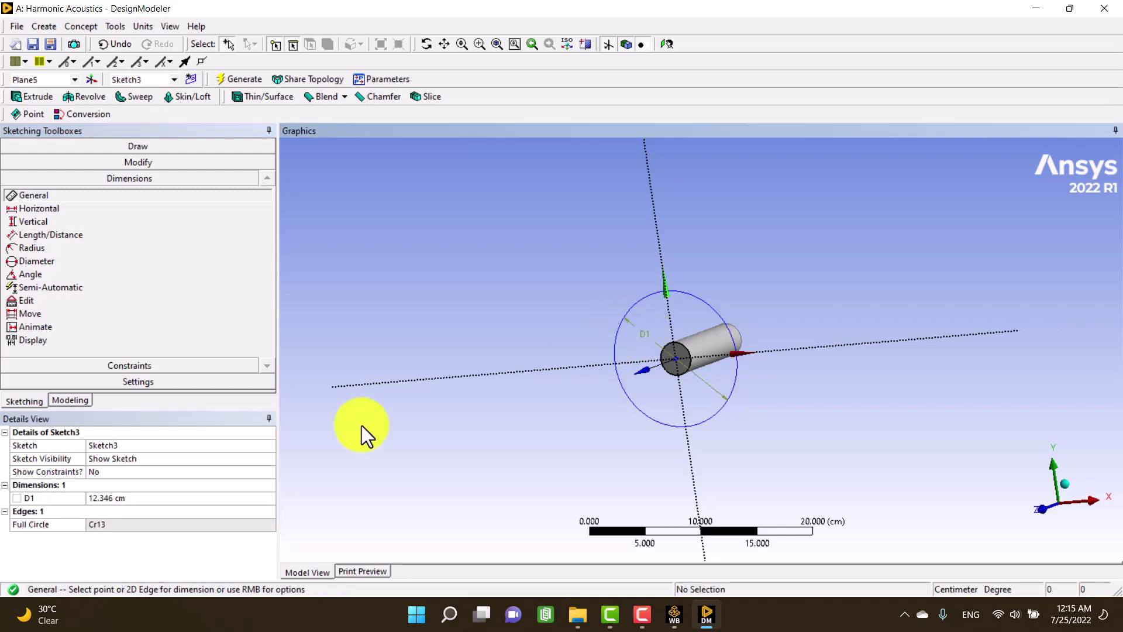
left_click(178, 496)
type("9")
key("Return")
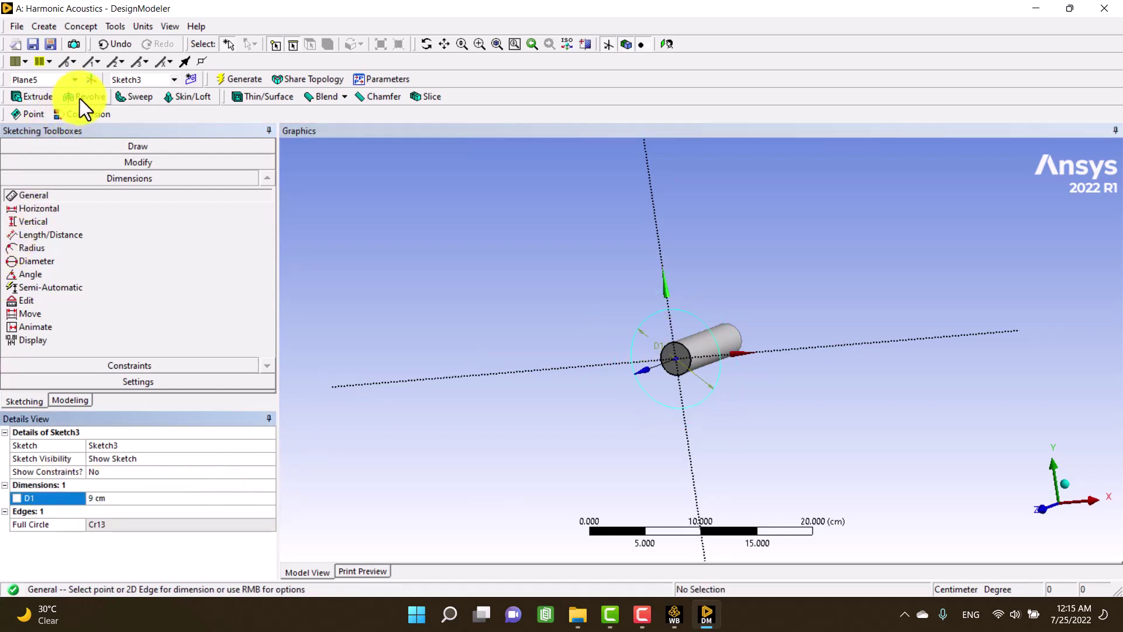
Extrude the 9 cm circle to a depth of 40 cm and generate the larger cylinder.
left_click(26, 97)
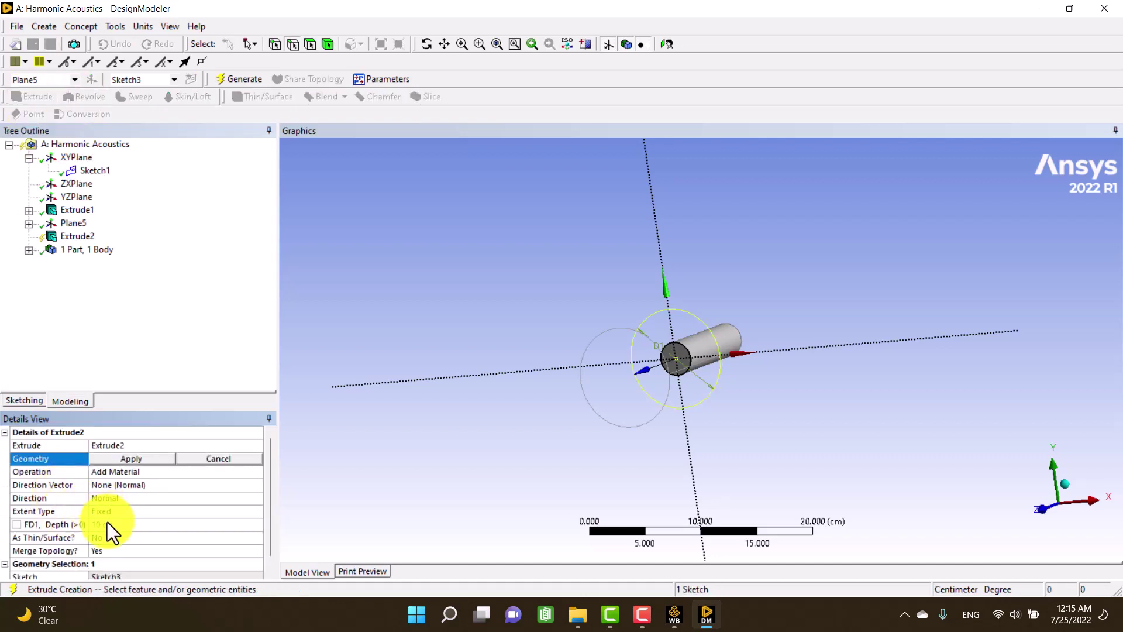
left_click(107, 524)
type("40")
key("Return")
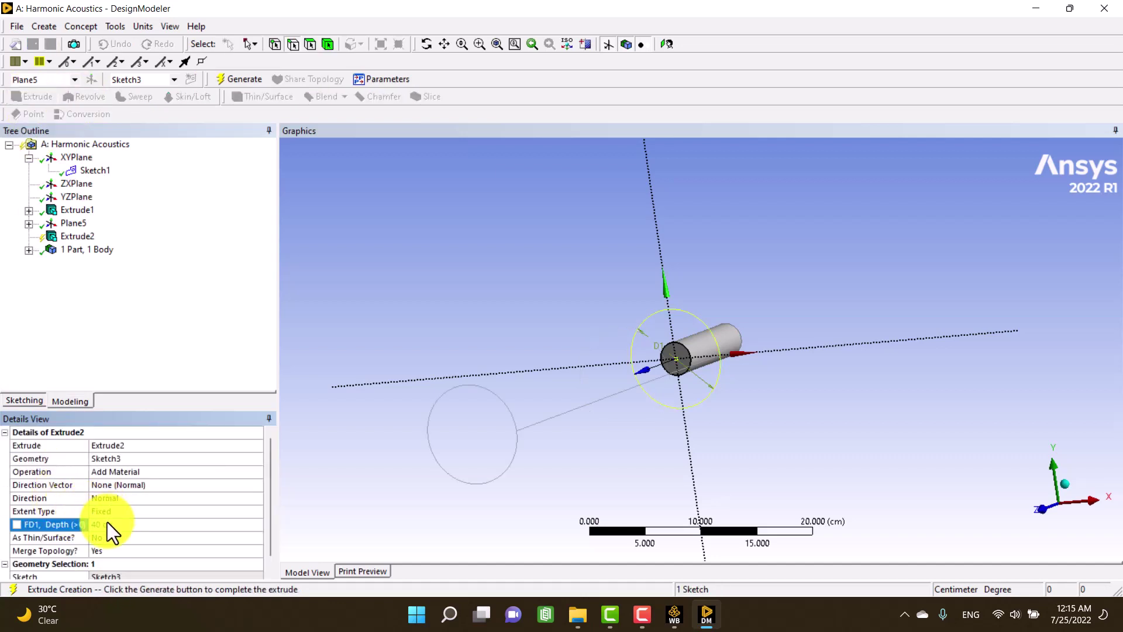
right_click(71, 238)
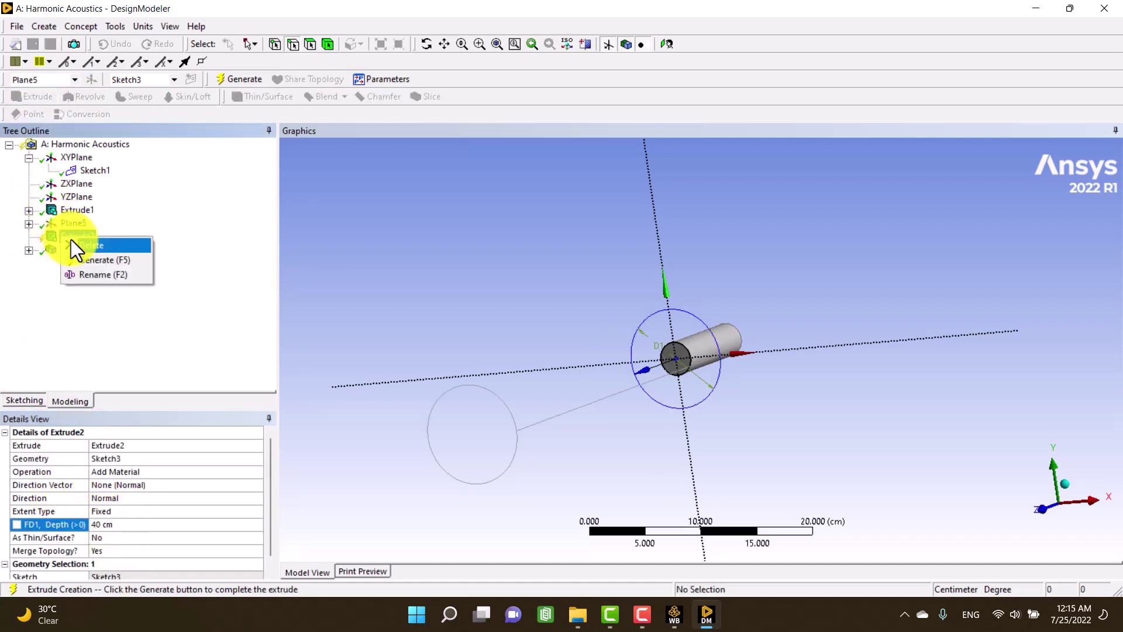
left_click(91, 257)
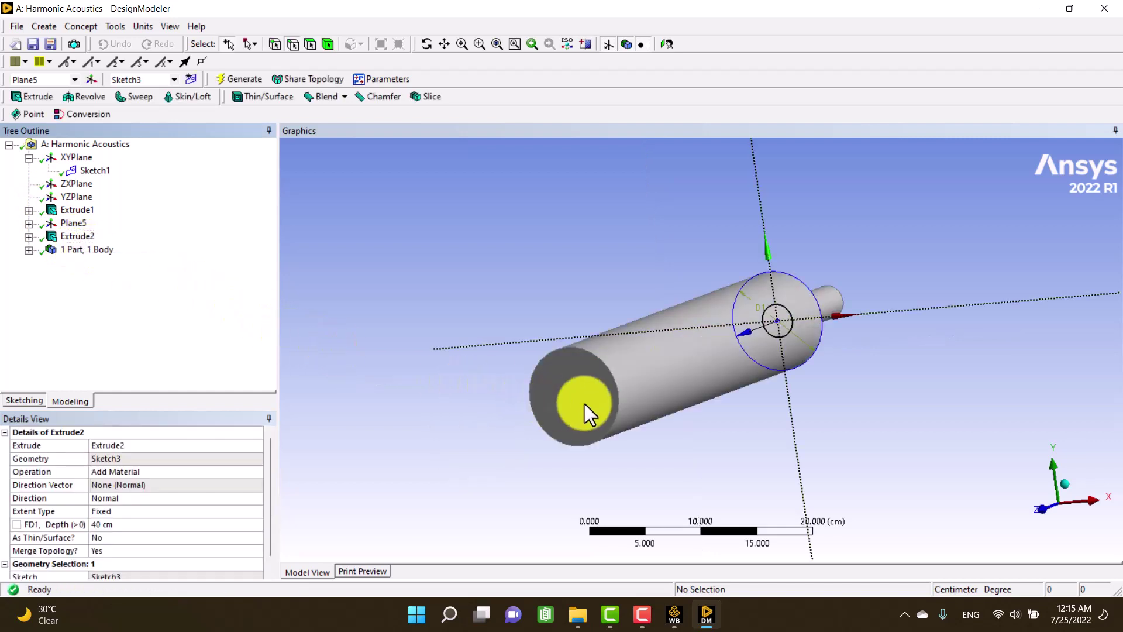
Sketch a small circle on the free end face of the 9 cm cylinder, centred on that face.
left_click(24, 401)
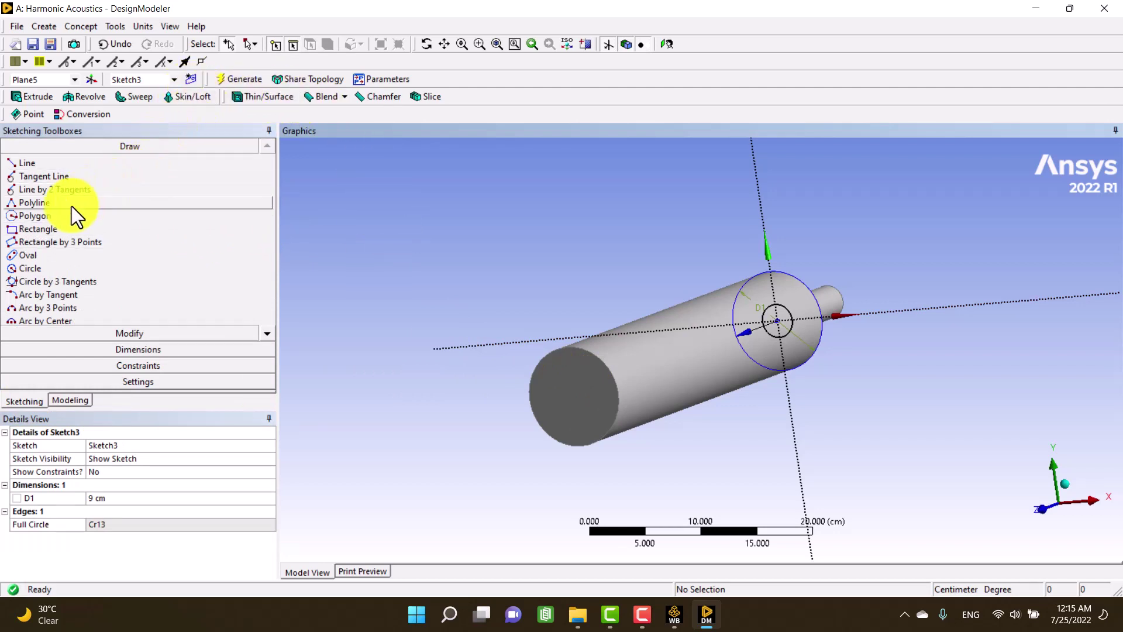
left_click(71, 400)
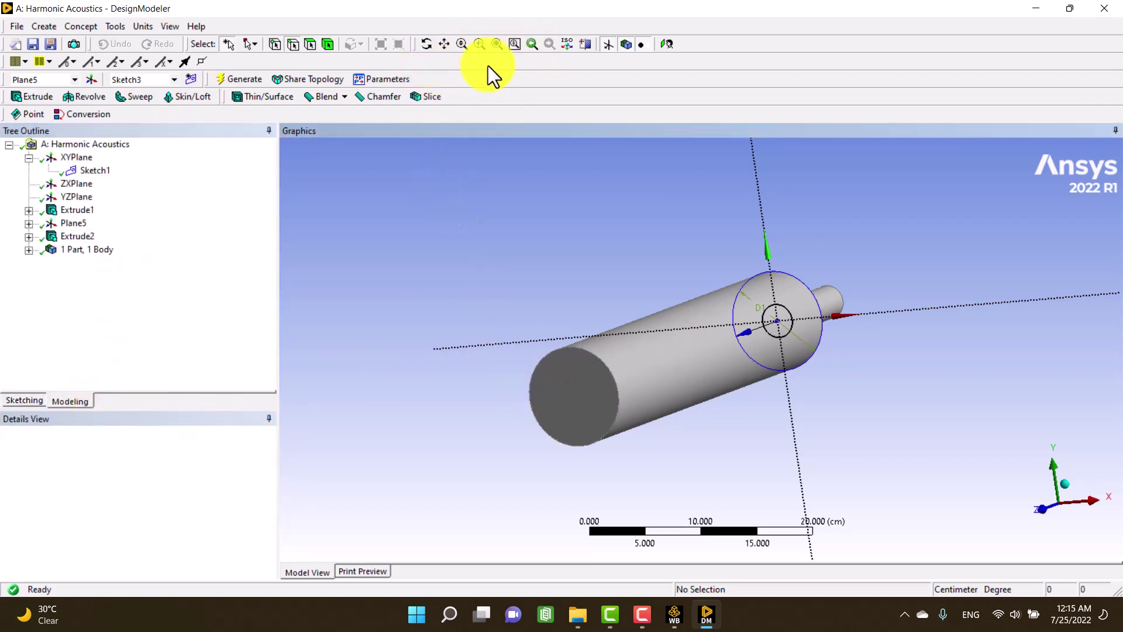
left_click(597, 377)
left_click(30, 399)
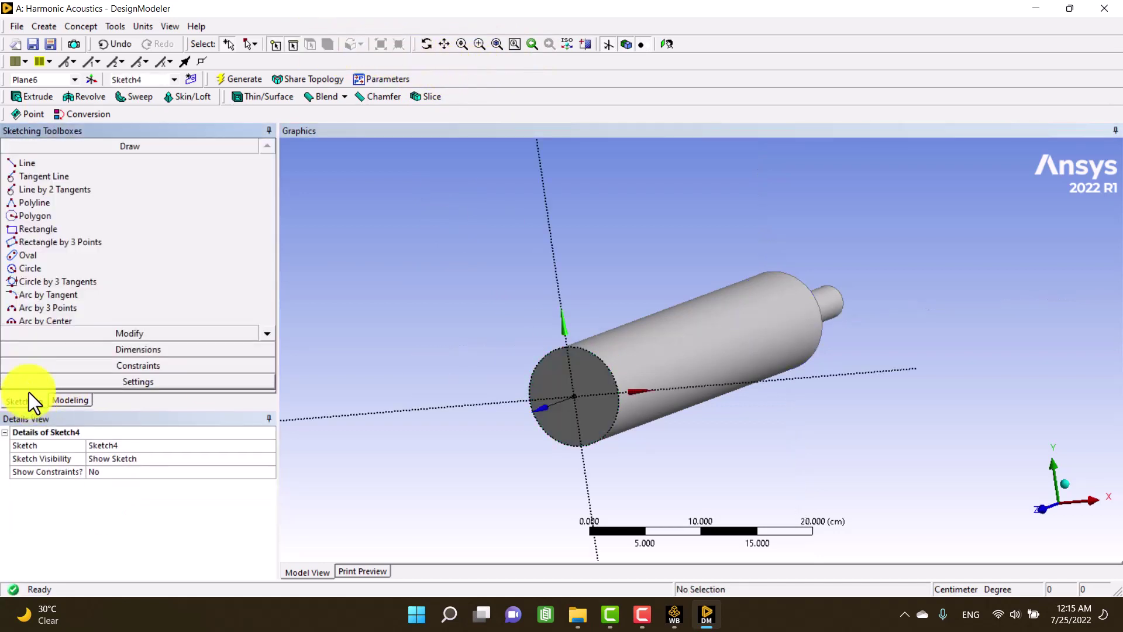
left_click(24, 268)
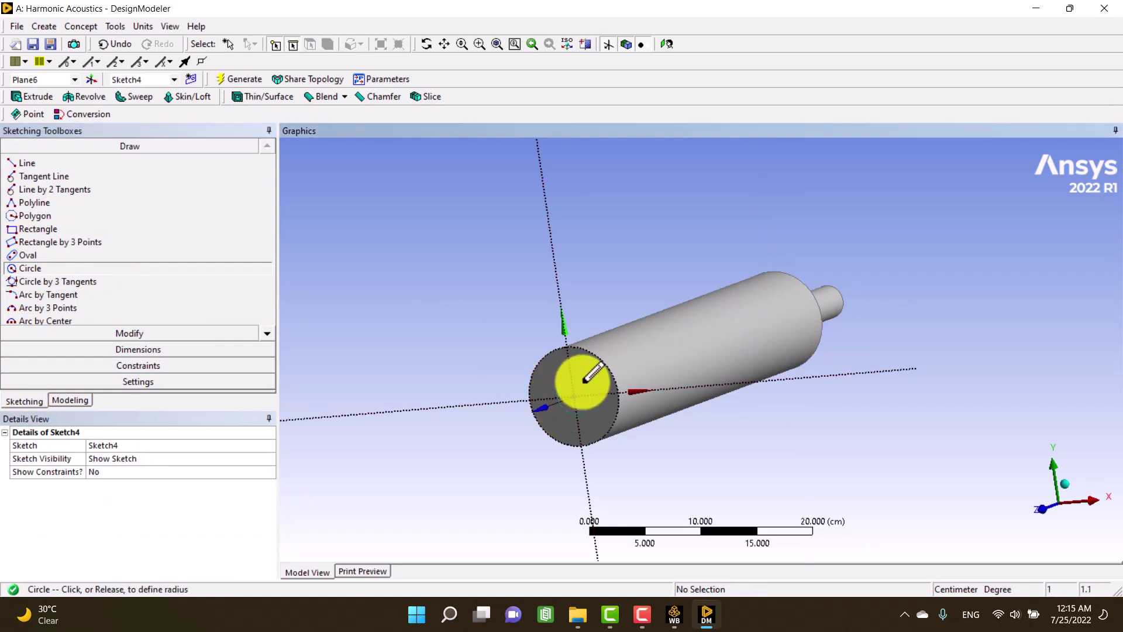
left_click_drag(575, 396, 585, 406)
Dimension the new end-face circle's diameter and set it to 3 cm.
left_click(118, 349)
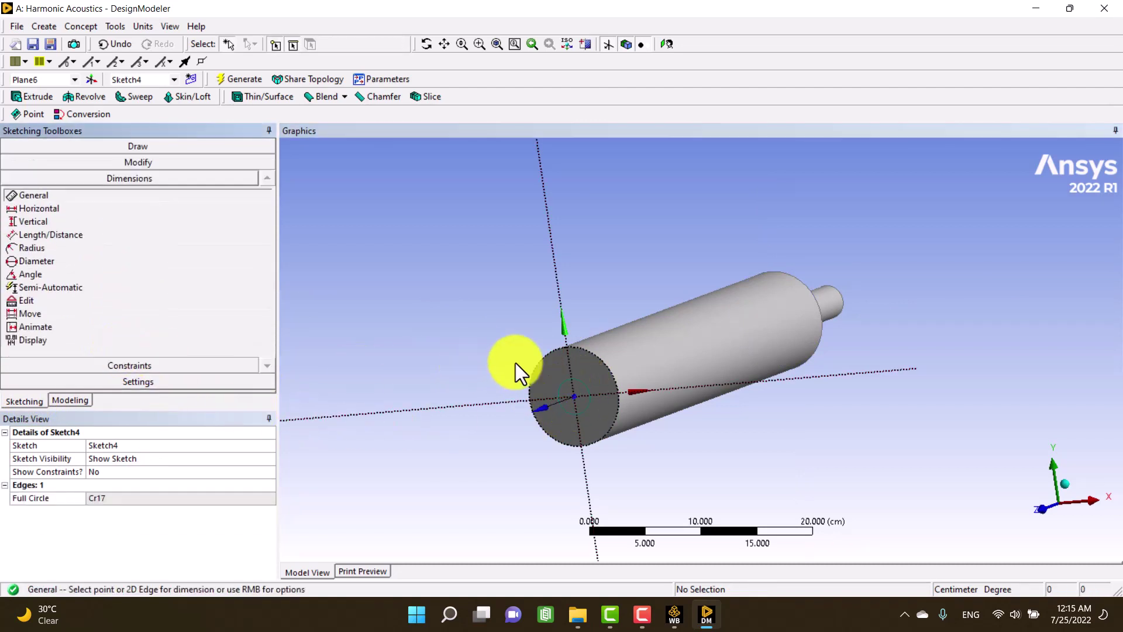
left_click(563, 384)
left_click(546, 381)
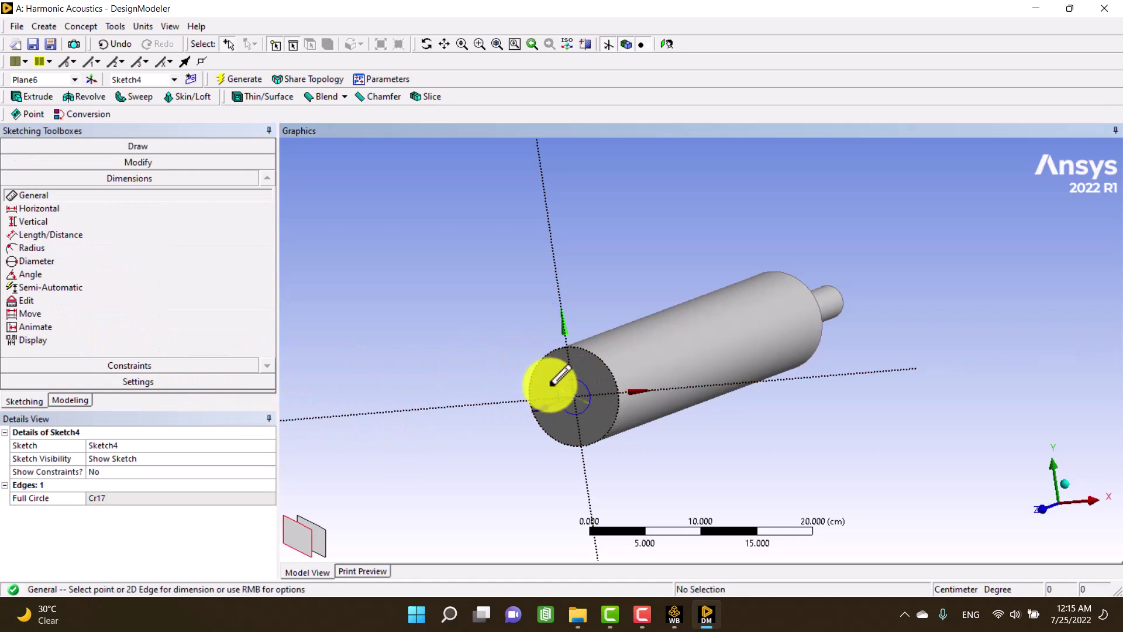
left_click(154, 499)
type("3")
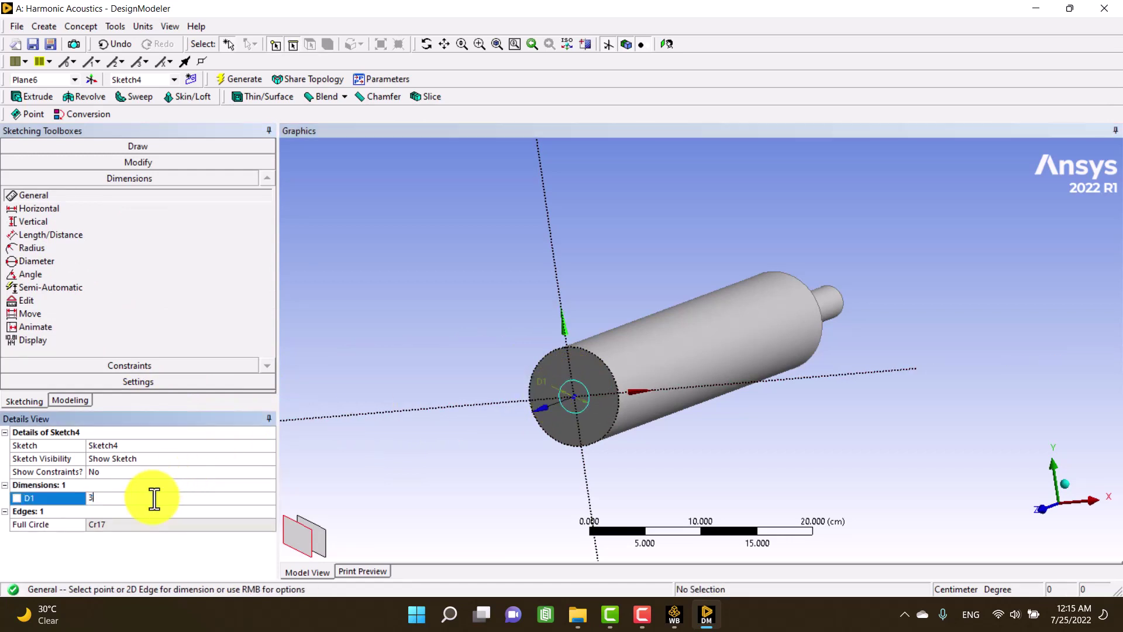
key("Return")
Extrude the 3 cm circle to a depth of 10 cm and generate the second small cylinder.
left_click(29, 96)
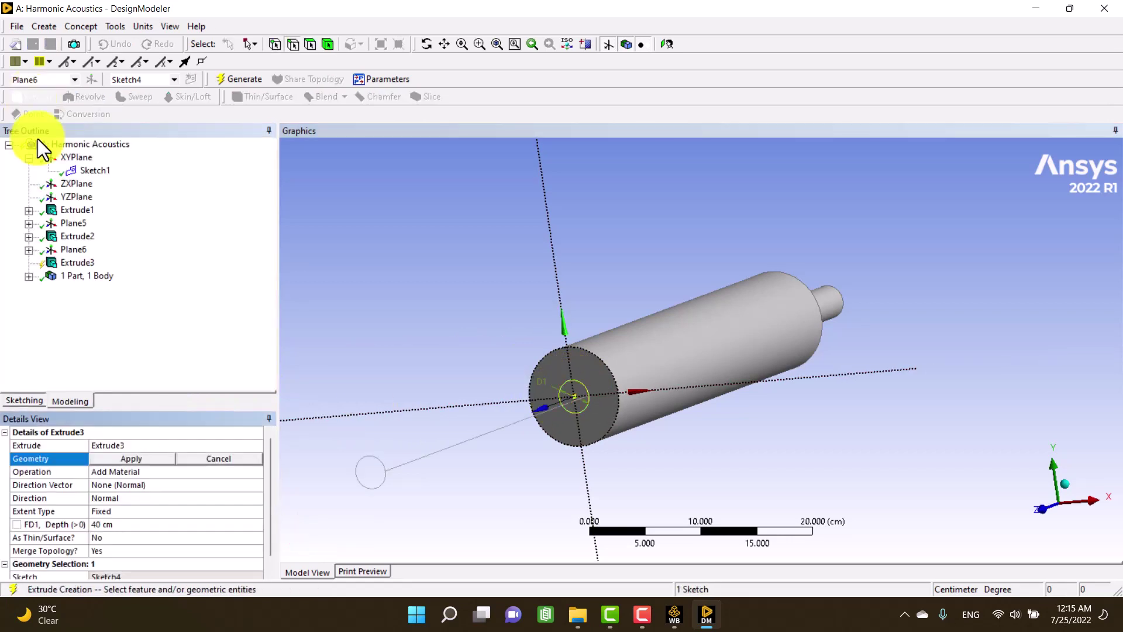
left_click(129, 526)
type("10")
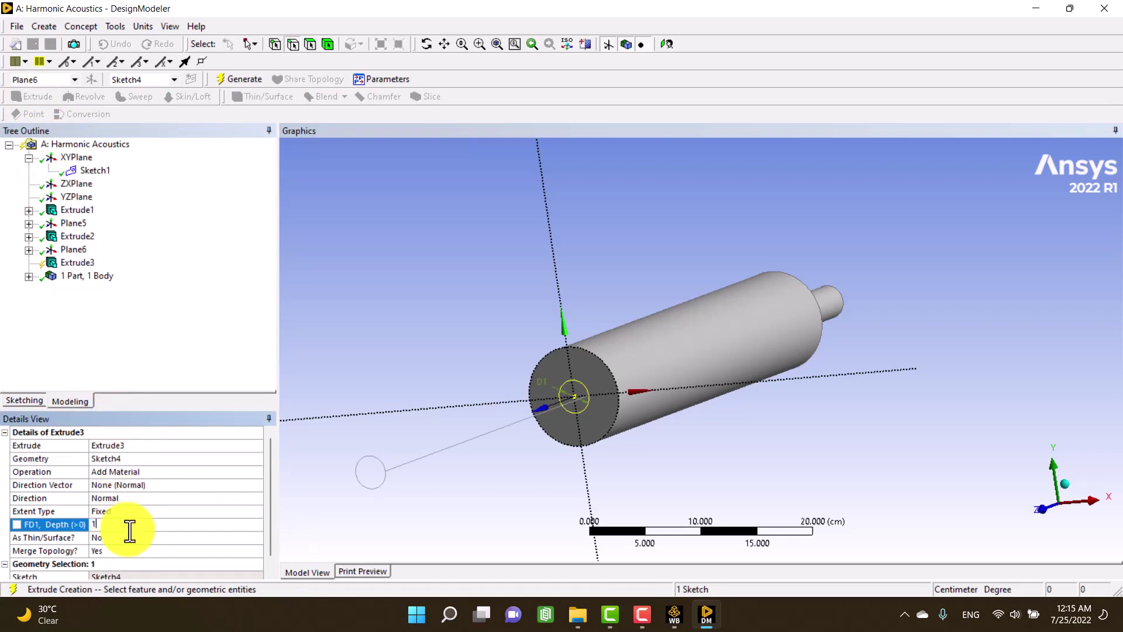
key("Return")
key("F5")
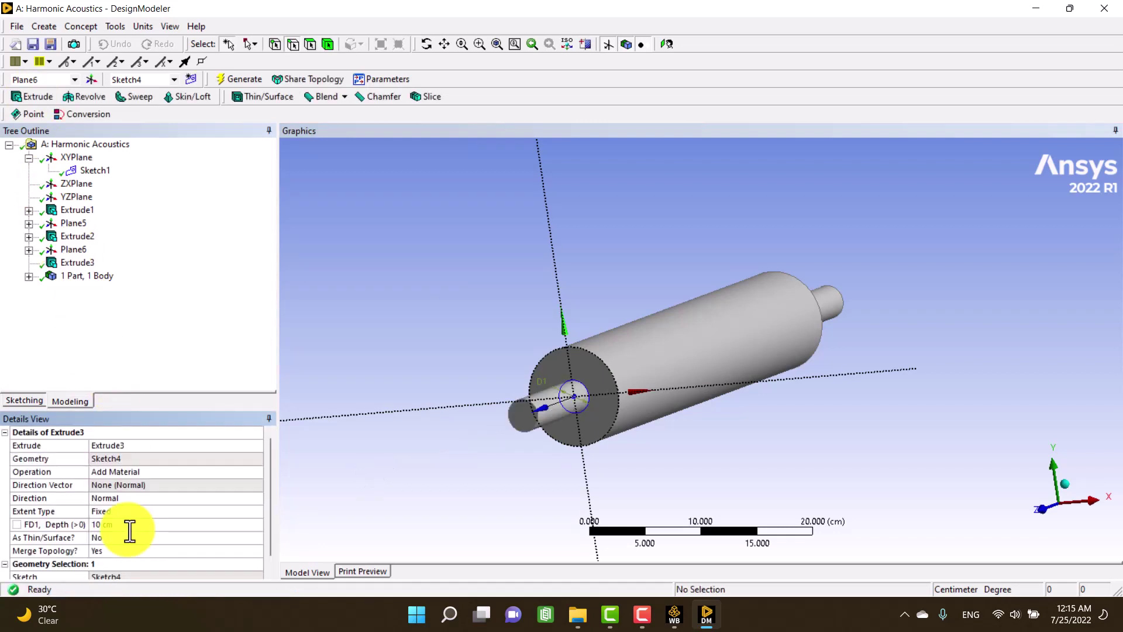
Return to Workbench, open the Harmonic Acoustics system's Model in Mechanical, and assign Water Liquid as the solid body's material.
left_click(837, 203)
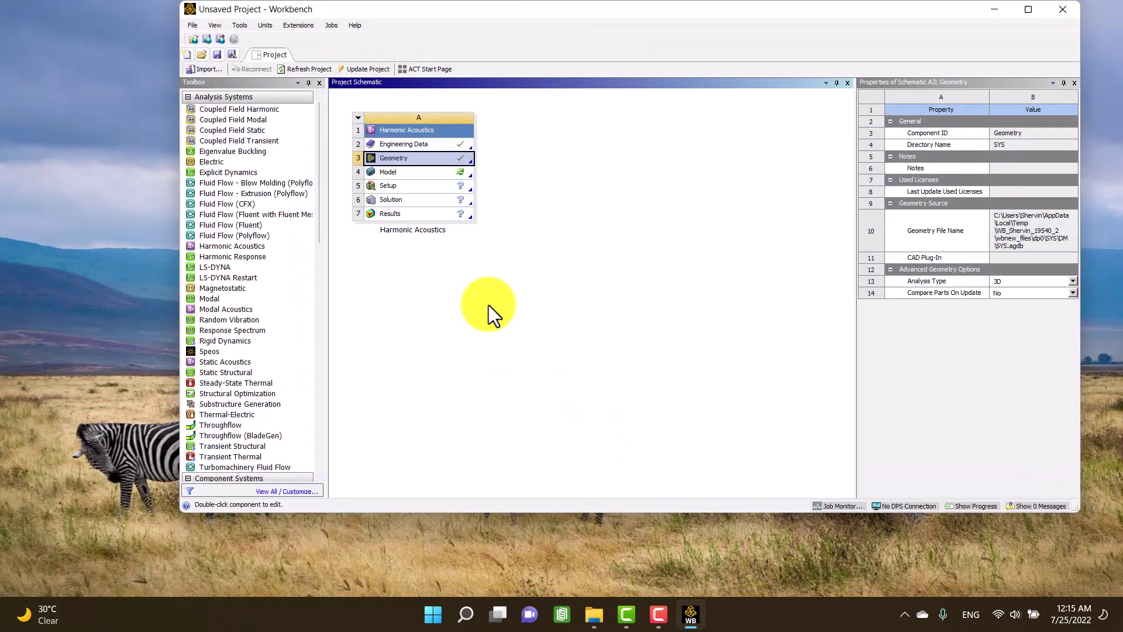
double_click(430, 171)
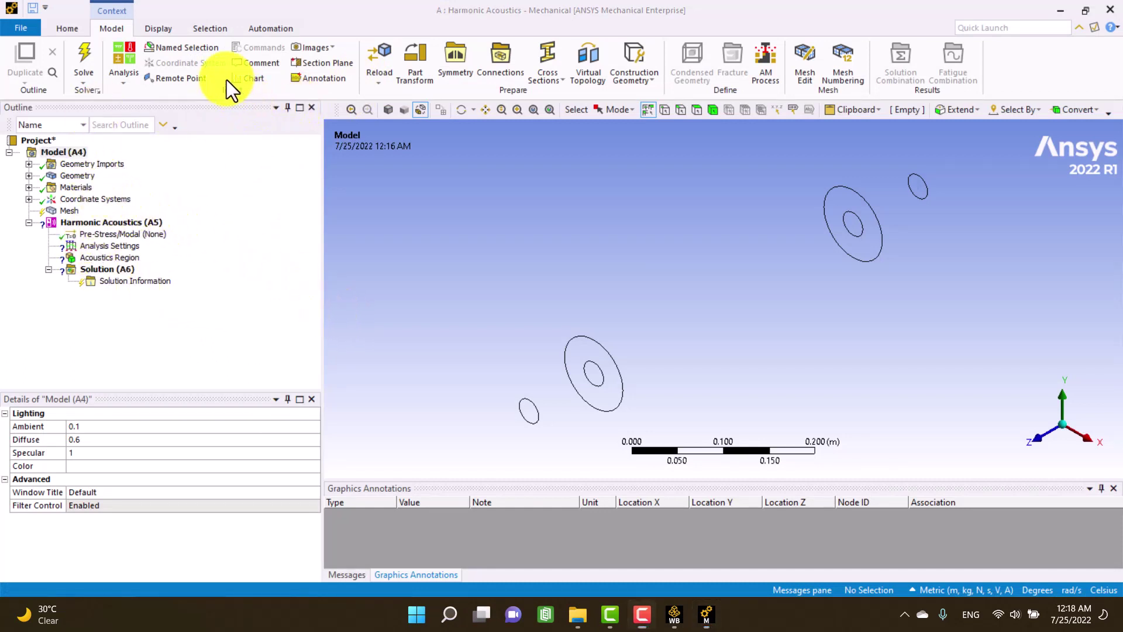
left_click(28, 175)
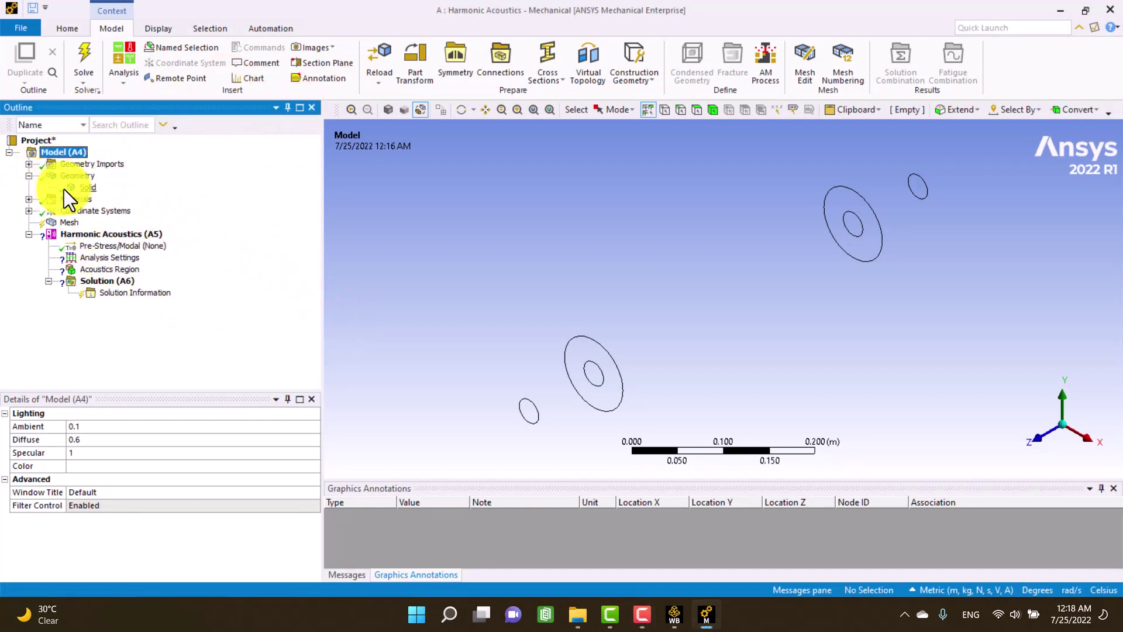
left_click(87, 187)
left_click(129, 525)
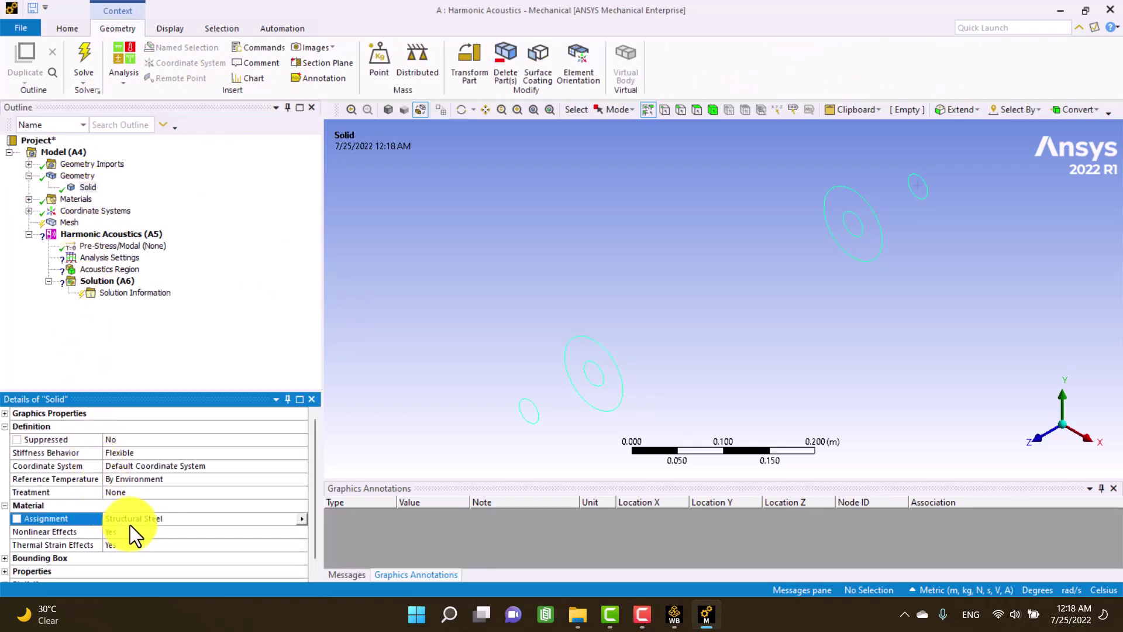
left_click(302, 518)
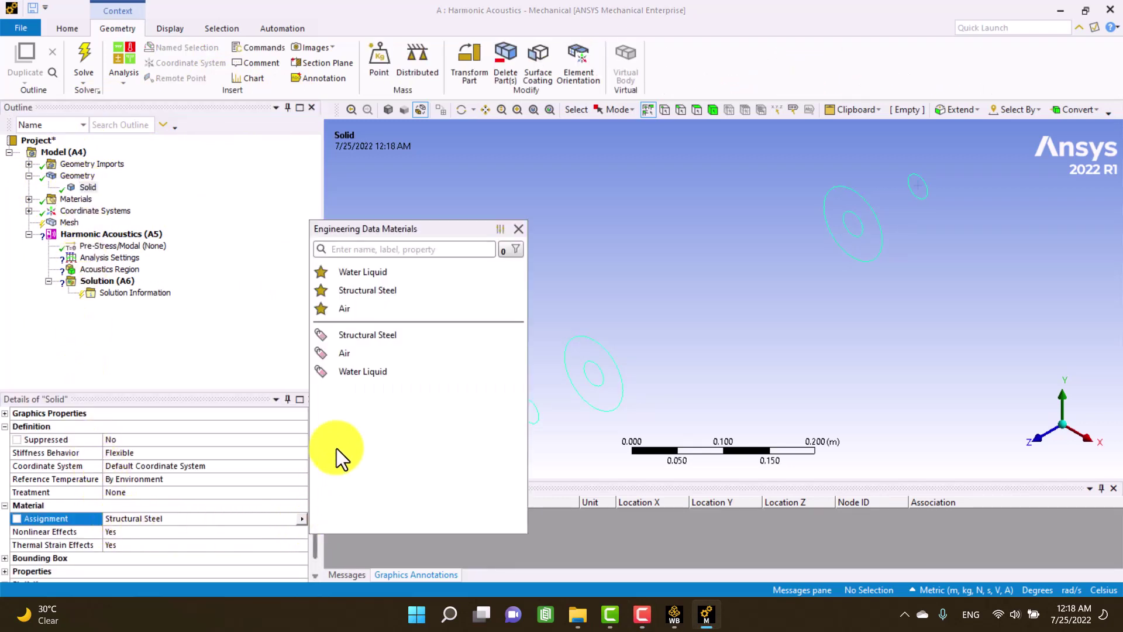
left_click(352, 371)
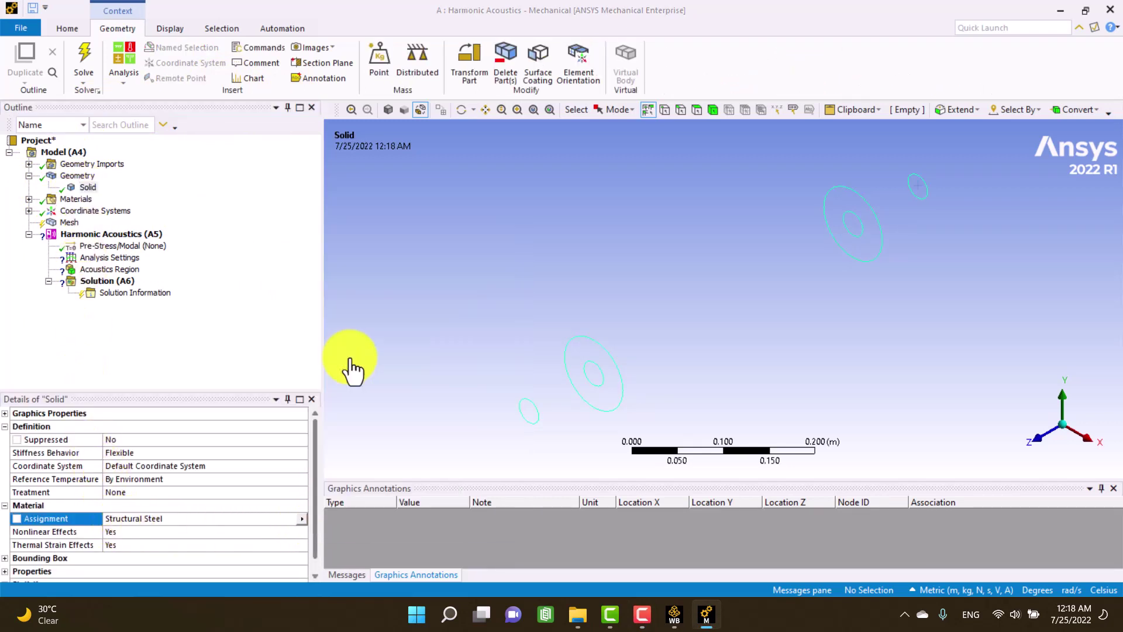
Generate the mesh for the stepped cylinder with the default element size.
left_click(56, 221)
right_click(56, 219)
left_click(80, 258)
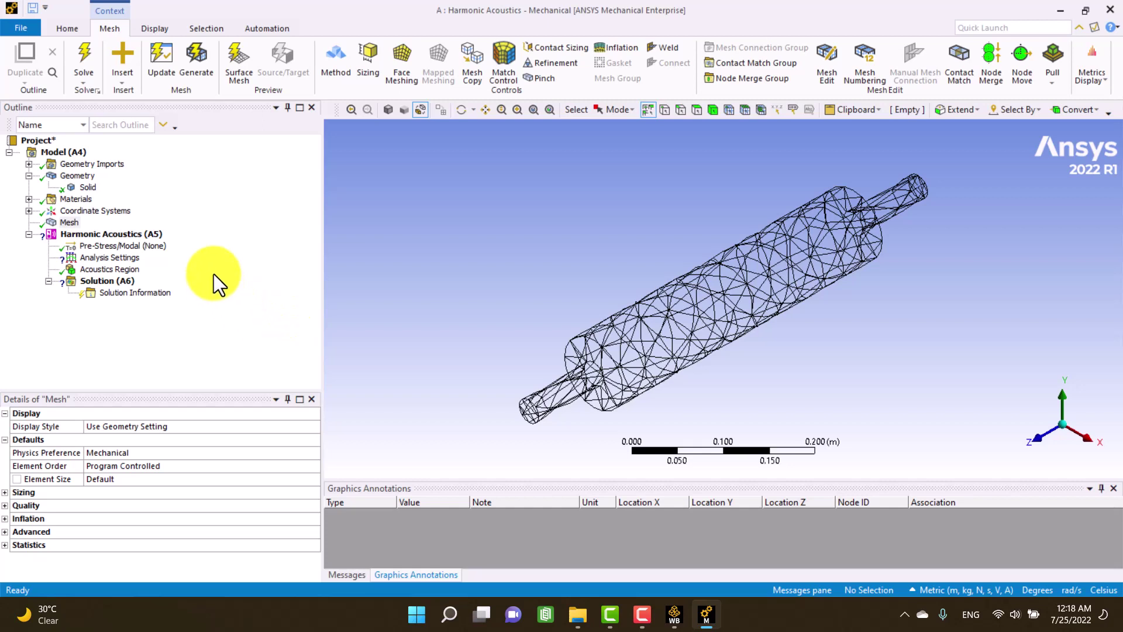
left_click(62, 222)
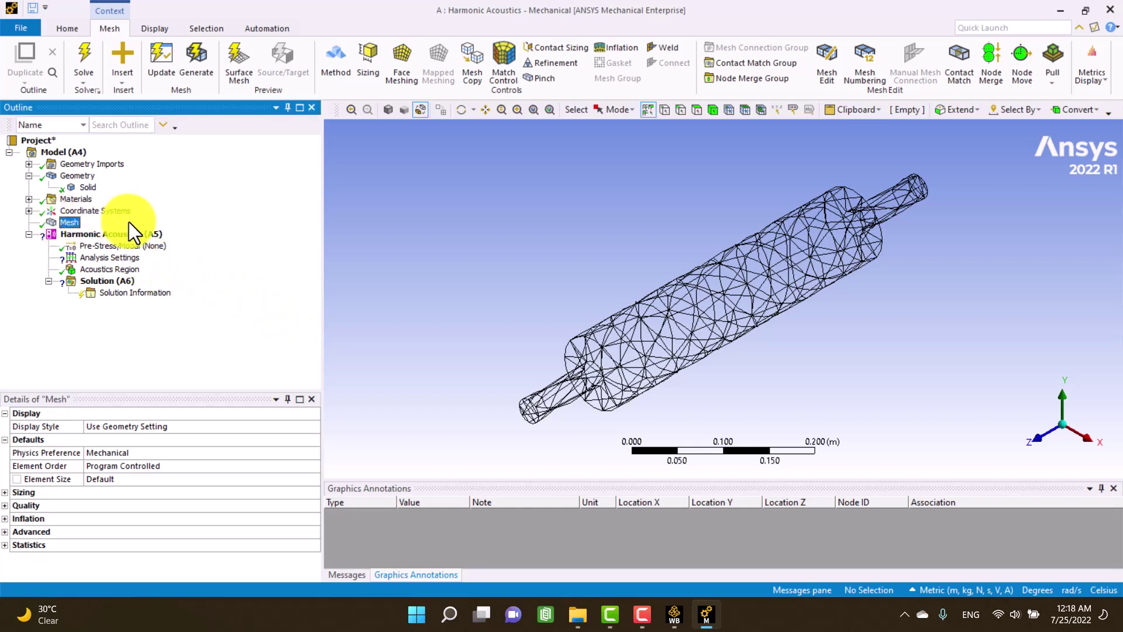
Insert an acoustic Port in the Harmonic Acoustics analysis and scope its surface to the outer end face of the small cylinder on the -Z side.
left_click(110, 234)
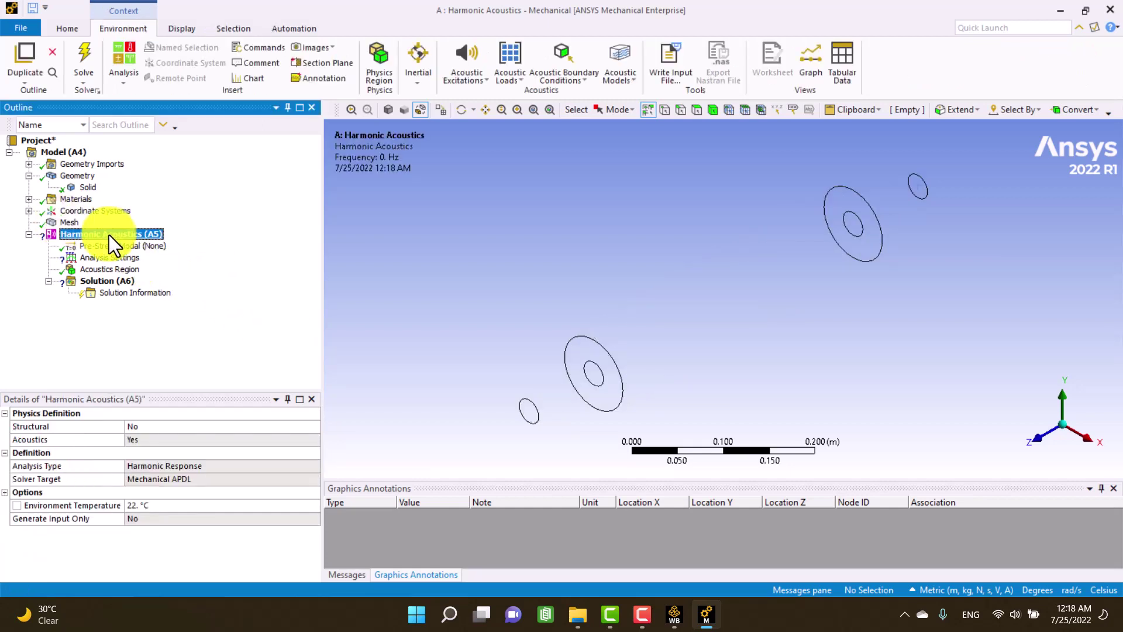
right_click(109, 234)
mouse_move(242, 249)
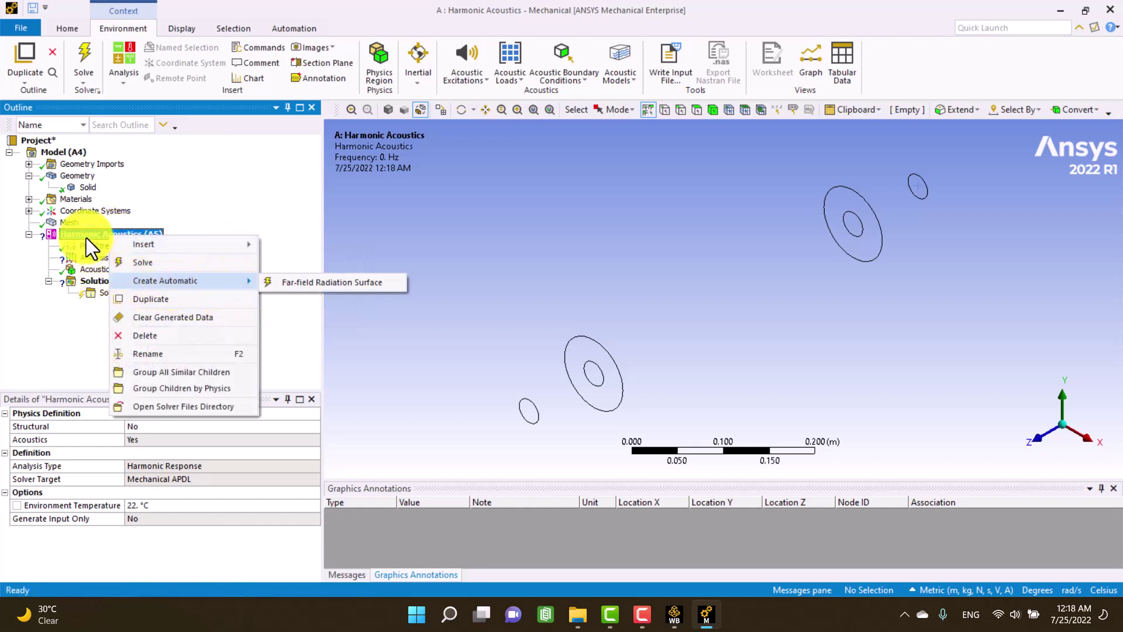
mouse_move(123, 247)
mouse_move(357, 282)
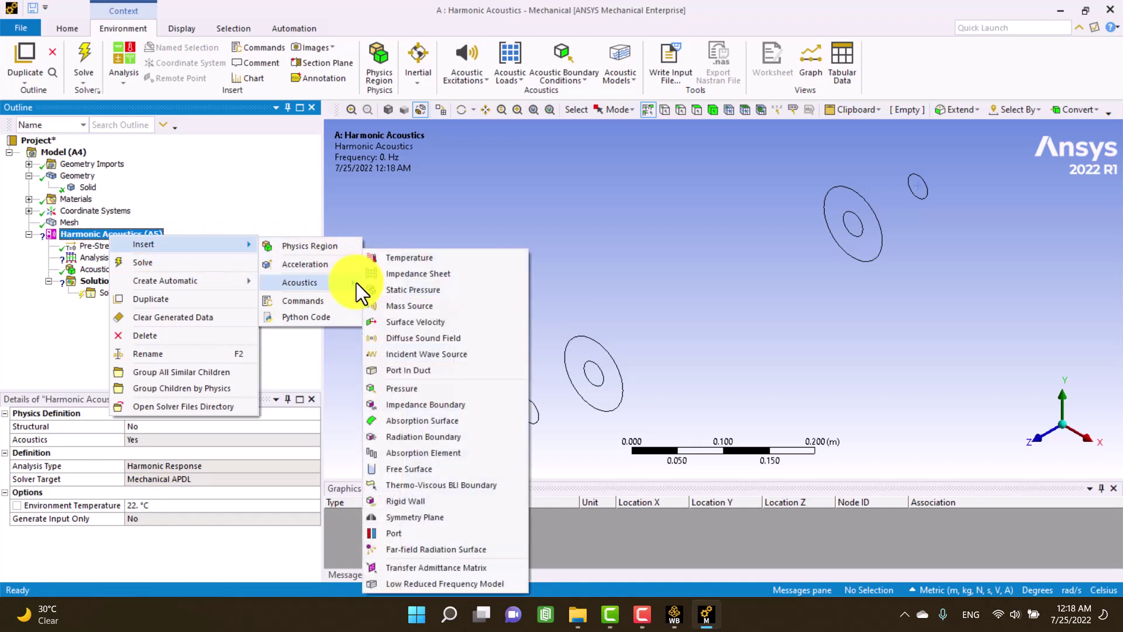
left_click(420, 531)
left_click_drag(740, 300, 928, 223)
left_click(920, 219)
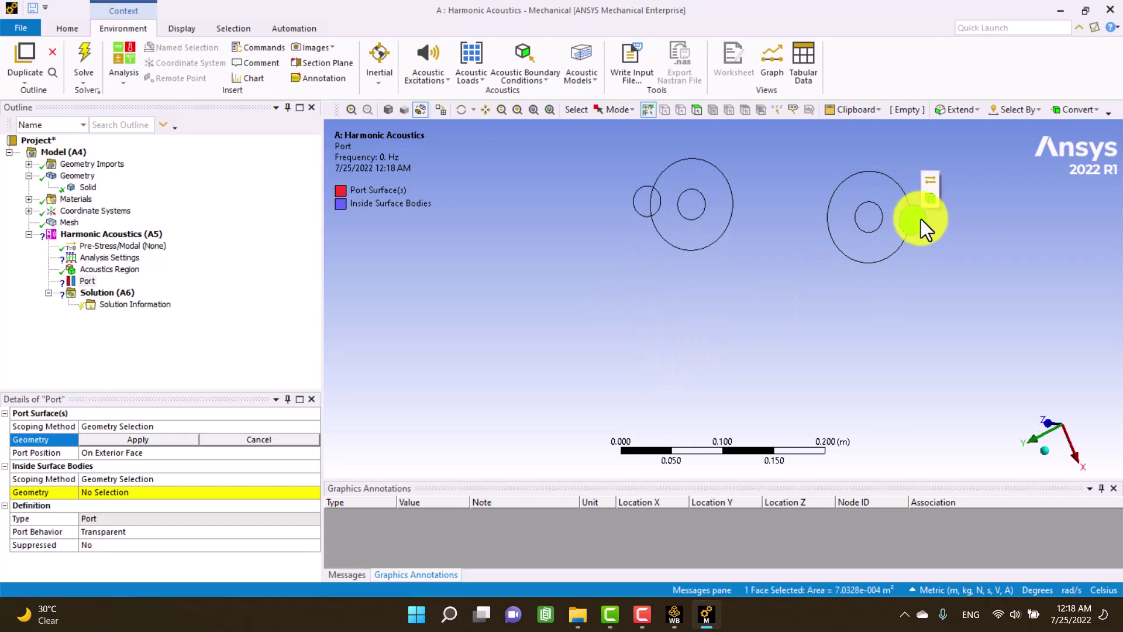
left_click(170, 437)
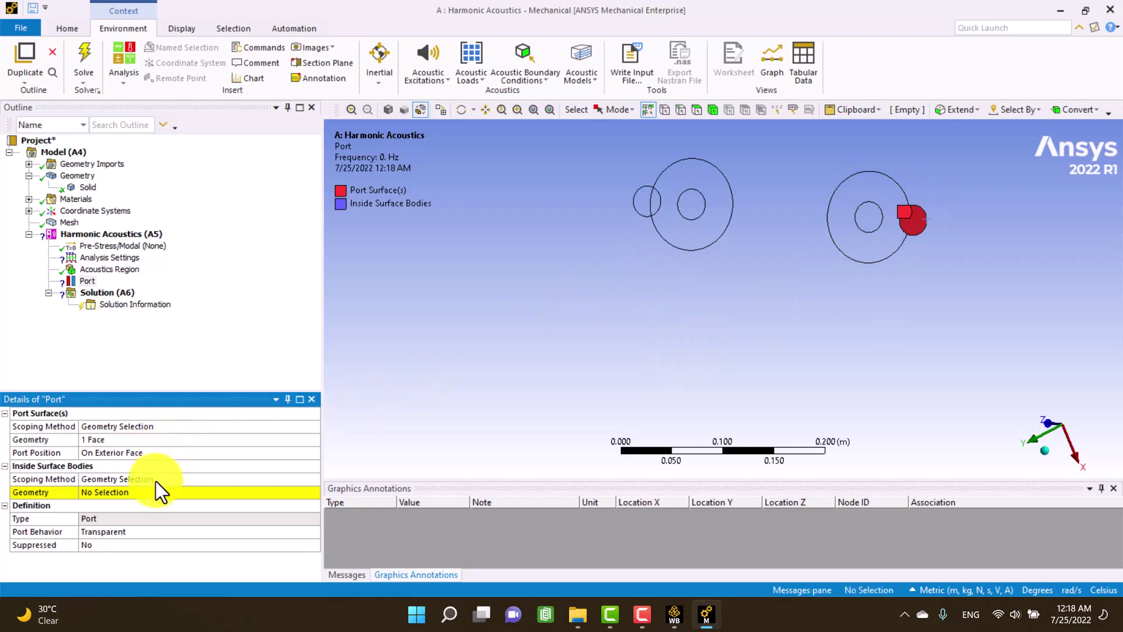
Assign the whole solid body as the first port's inside surface body.
left_click(155, 490)
left_click(734, 226)
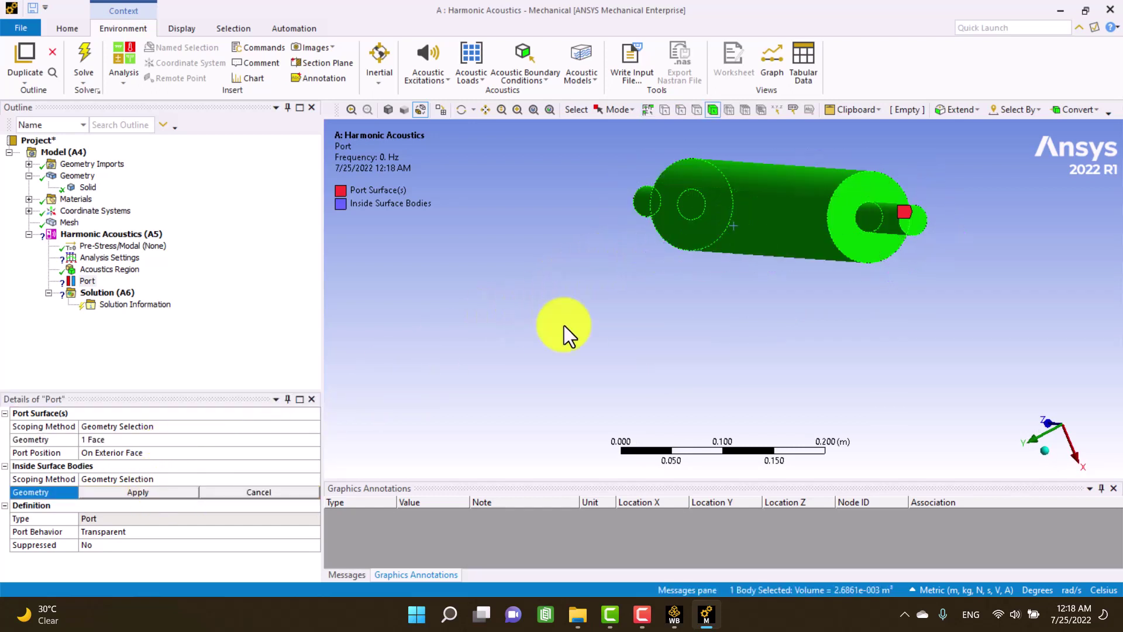
left_click(146, 491)
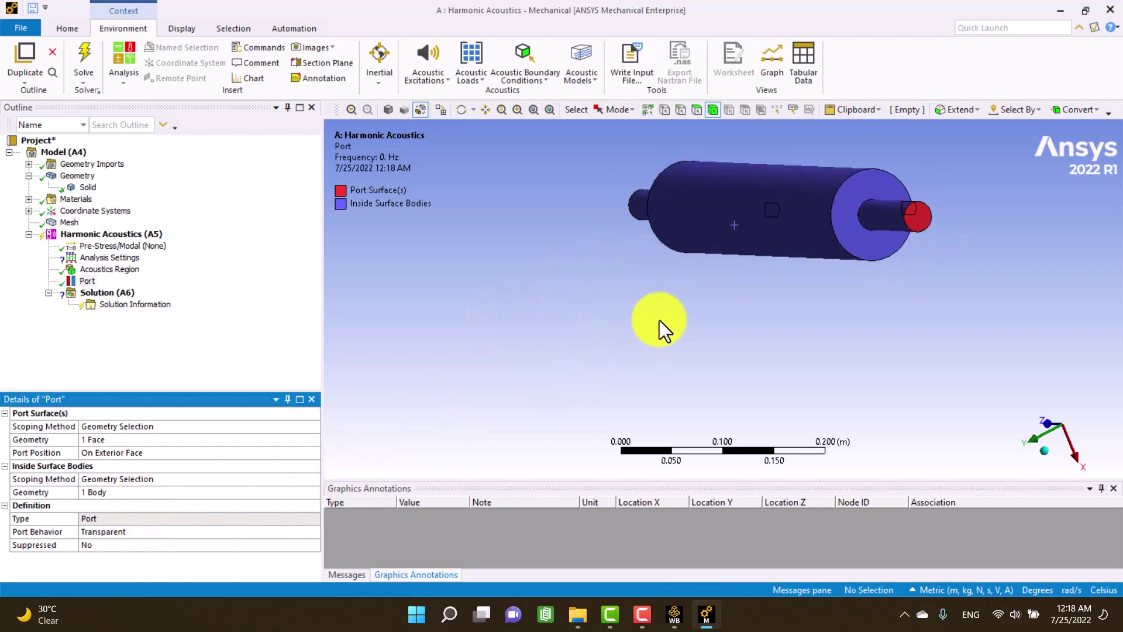
Insert a second acoustic Port and scope its surface to the outer end face of the small cylinder on the +Z side.
middle_click_drag(658, 320, 861, 279)
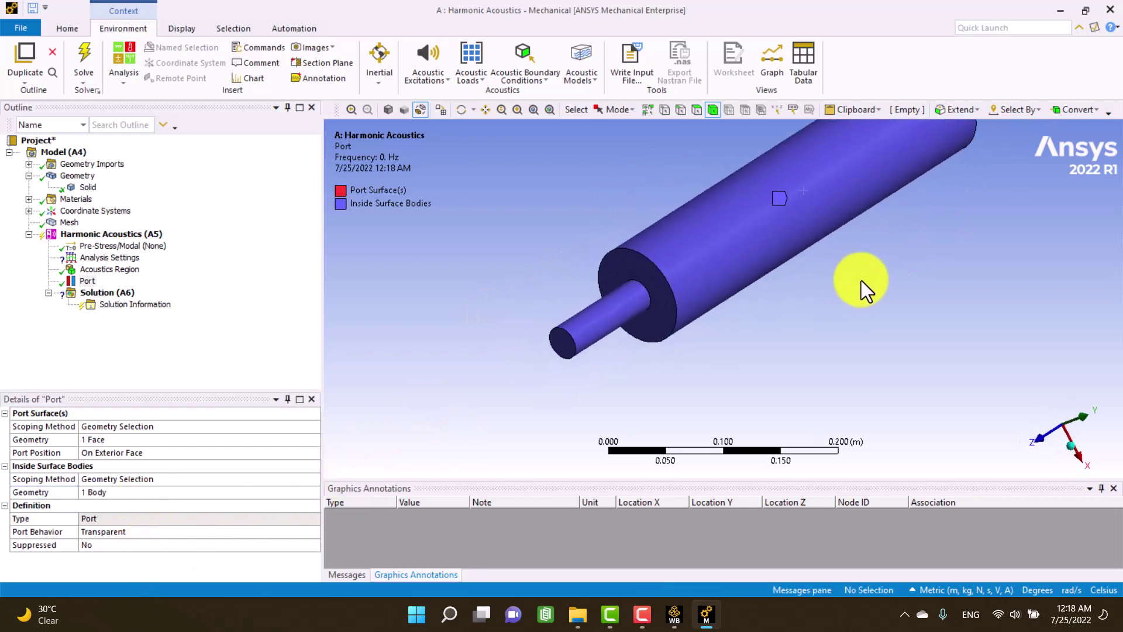
right_click(69, 235)
mouse_move(103, 245)
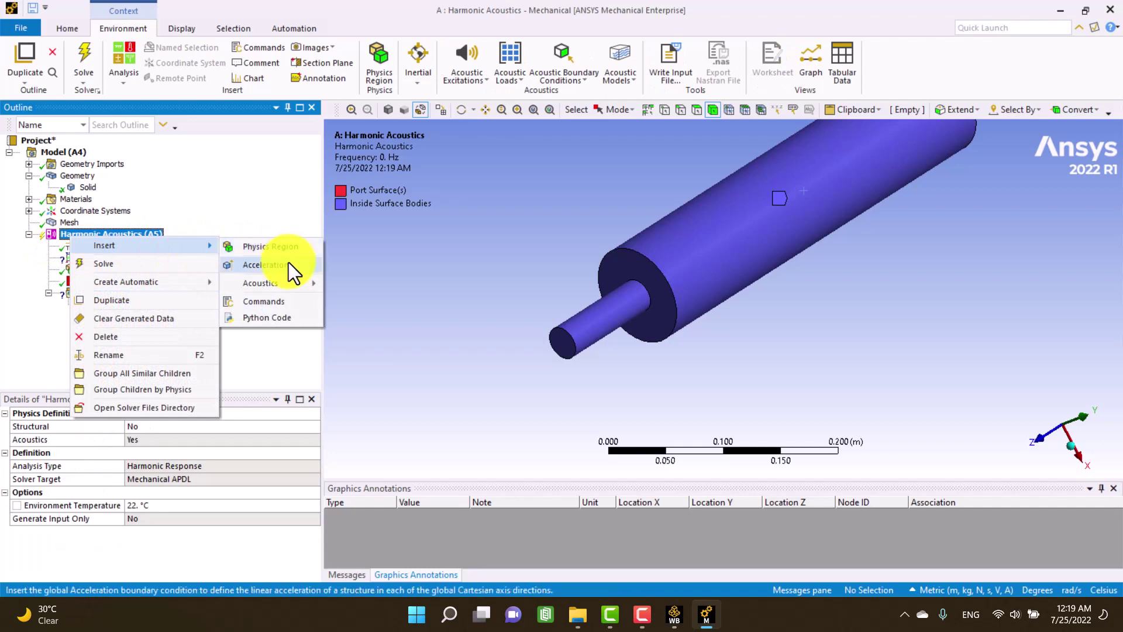
mouse_move(289, 278)
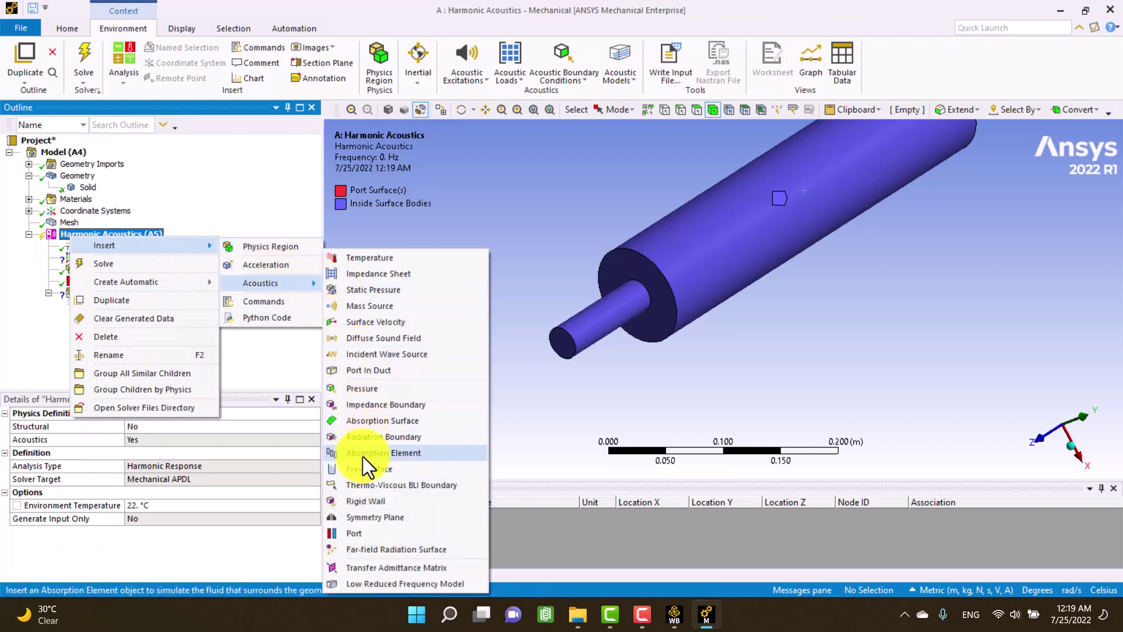
left_click(359, 532)
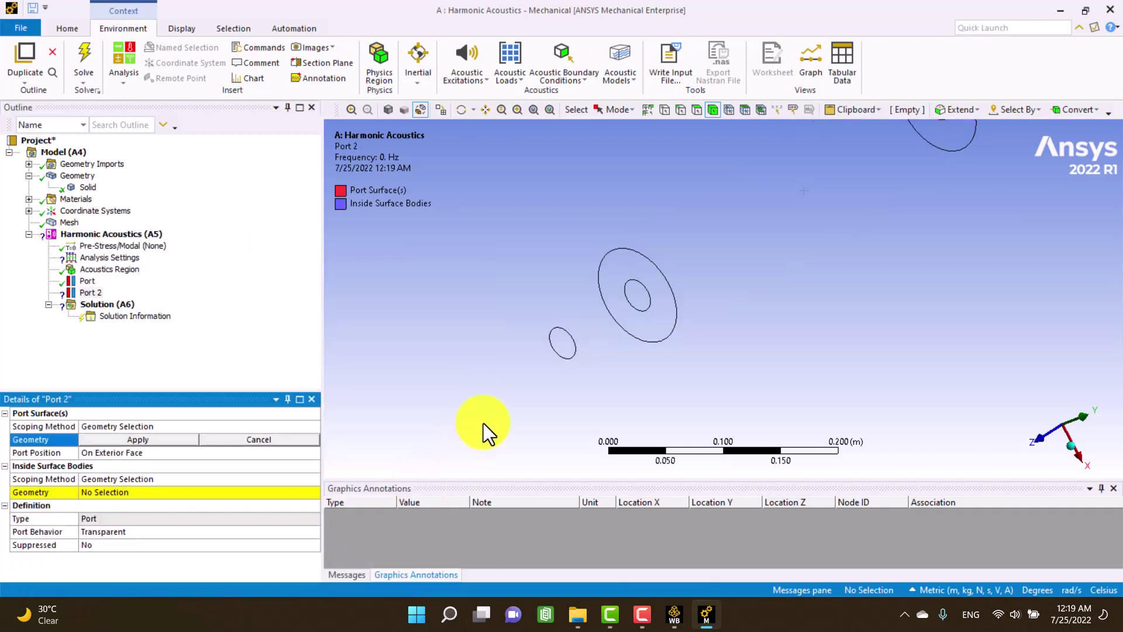
left_click(565, 342)
left_click(165, 444)
Assign the whole solid body as the second port's inside surface body.
left_click(164, 493)
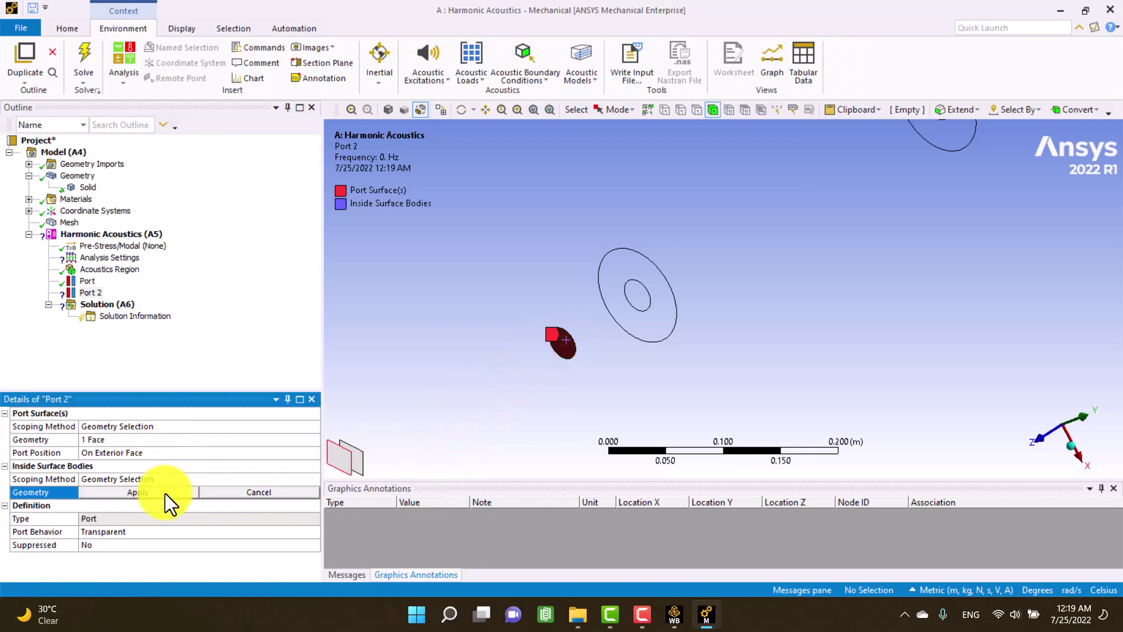
left_click(668, 259)
left_click(135, 495)
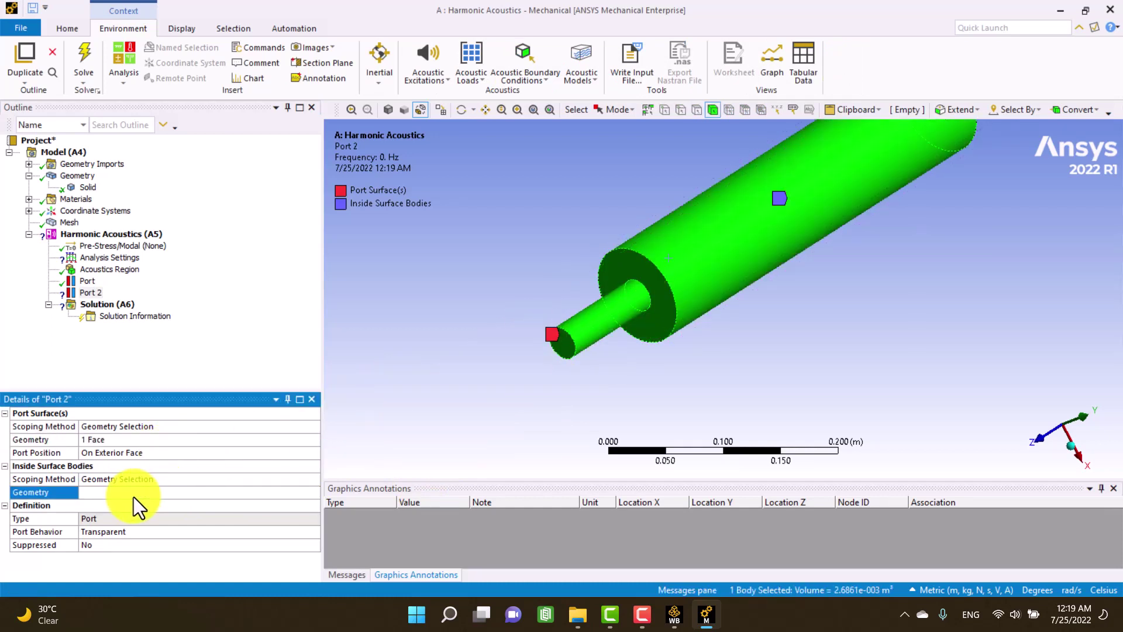
Set the maximum of the frequency range in the Harmonic Acoustics analysis settings to 1500 Hz.
left_click(107, 258)
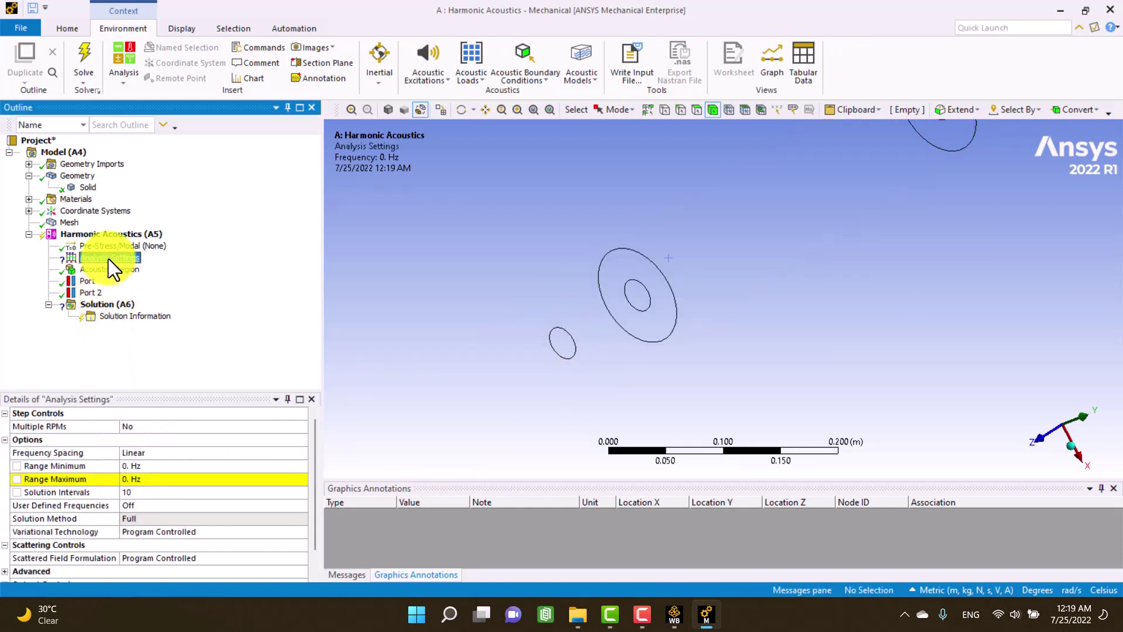
left_click(143, 479)
type("1")
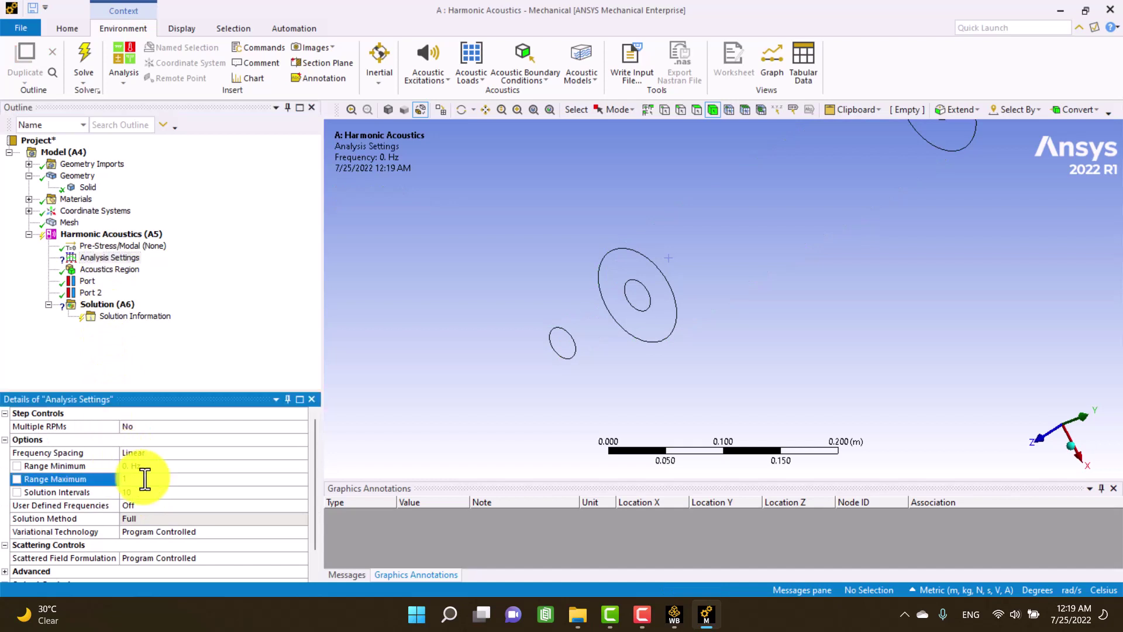
type("500. Hz")
key("Return")
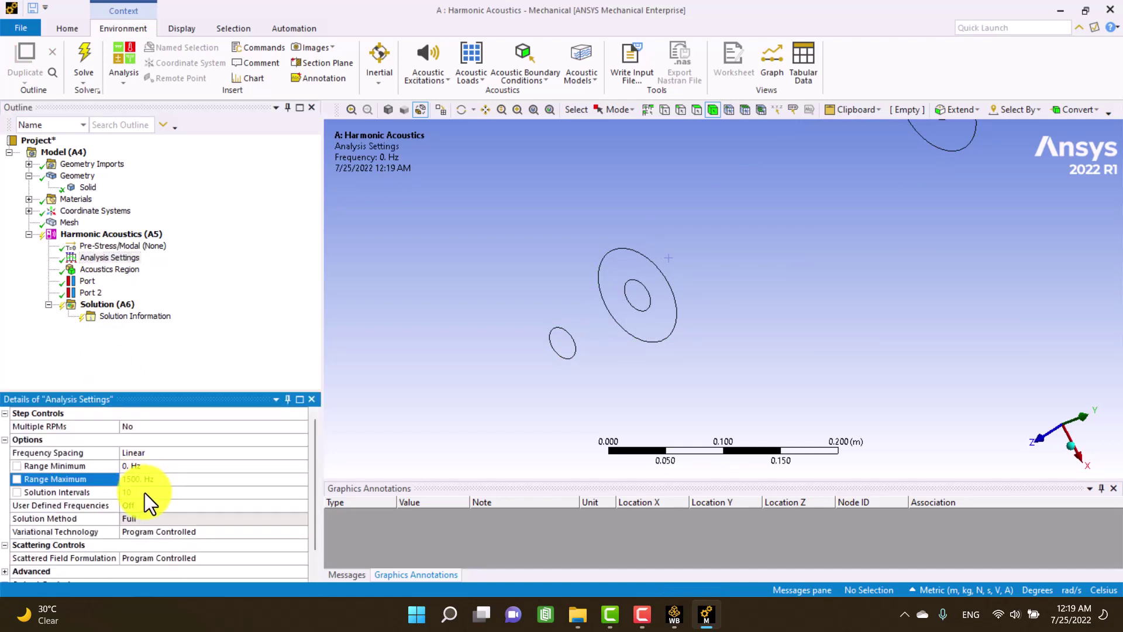
Set the number of solution intervals in the analysis settings to 100.
left_click(146, 493)
type("5")
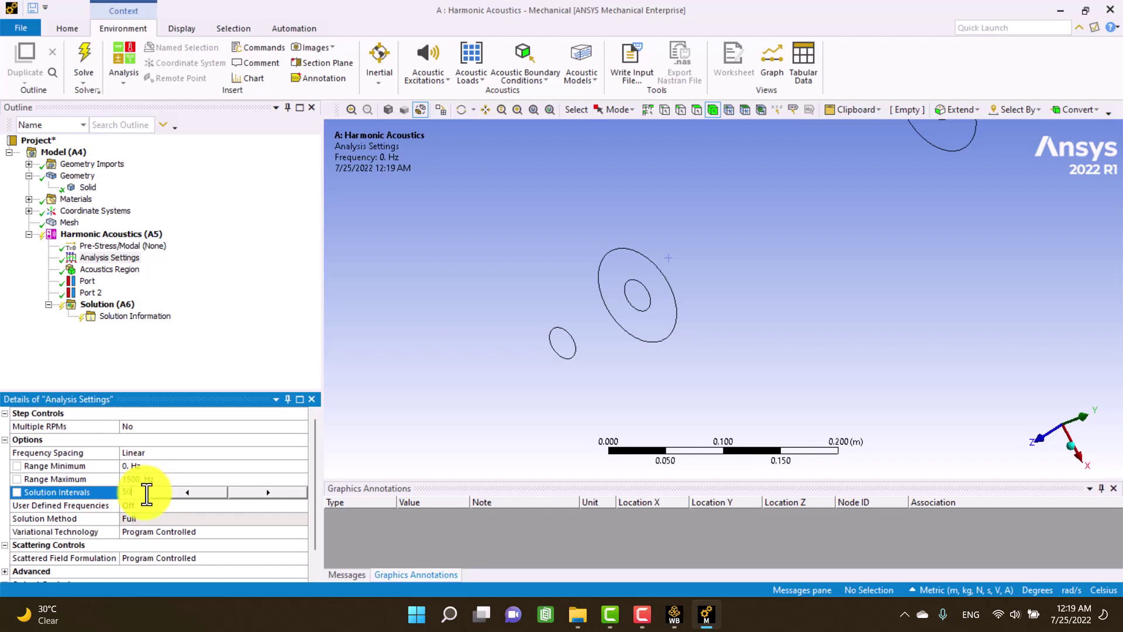
key("Return")
type("100")
key("Return")
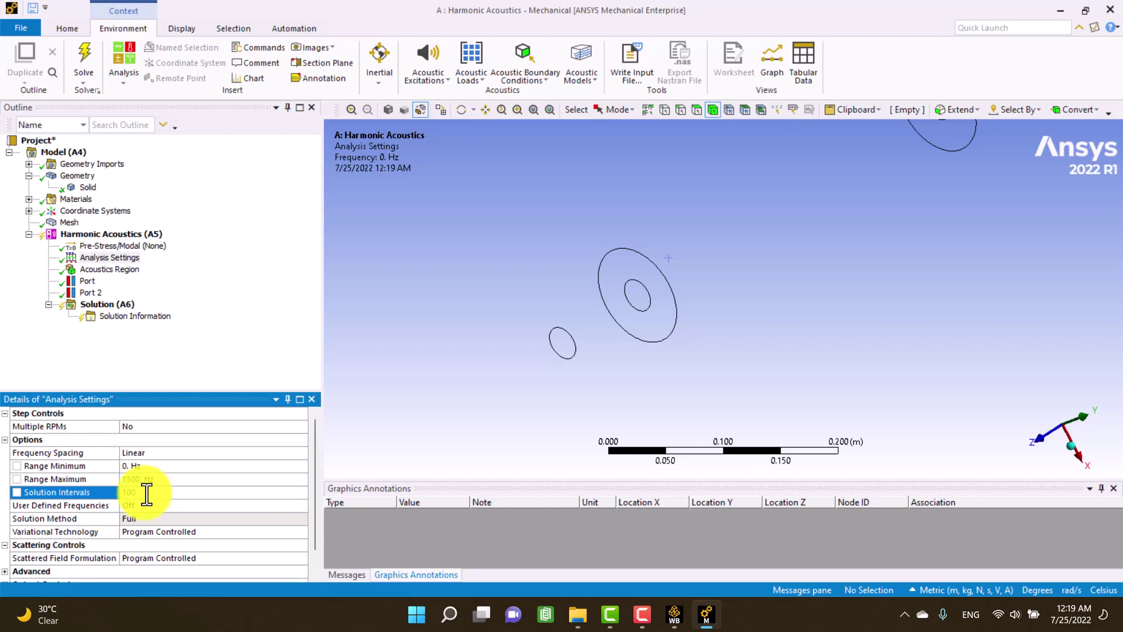
Insert a Port In Duct excitation in the Harmonic Acoustics analysis and set its pressure amplitude to 1 Pa.
right_click(93, 235)
mouse_move(145, 244)
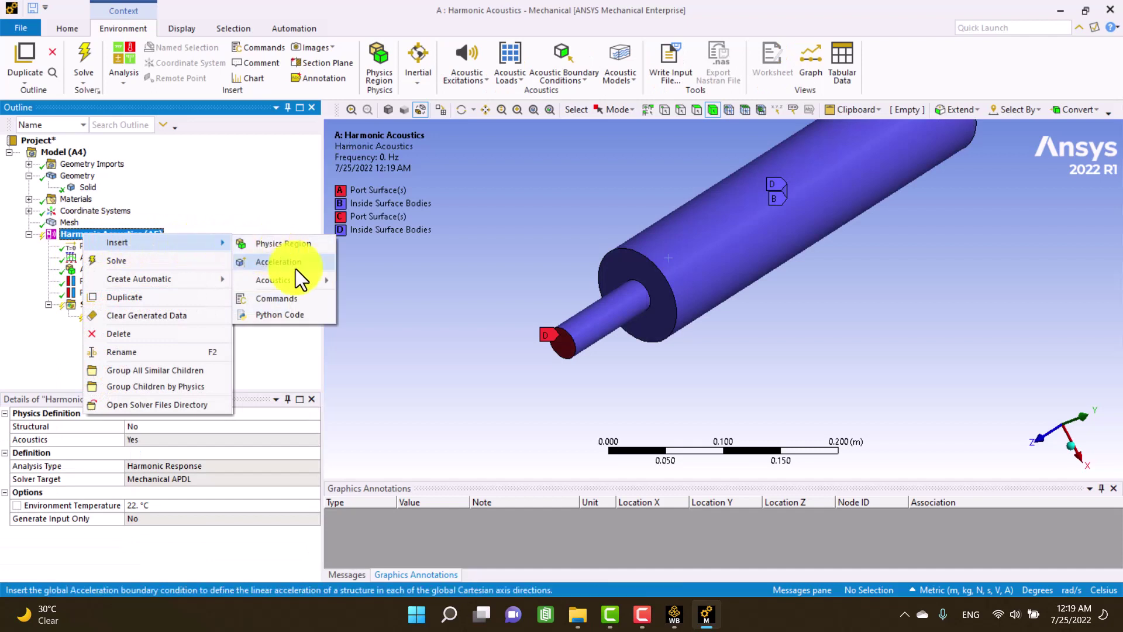
mouse_move(314, 286)
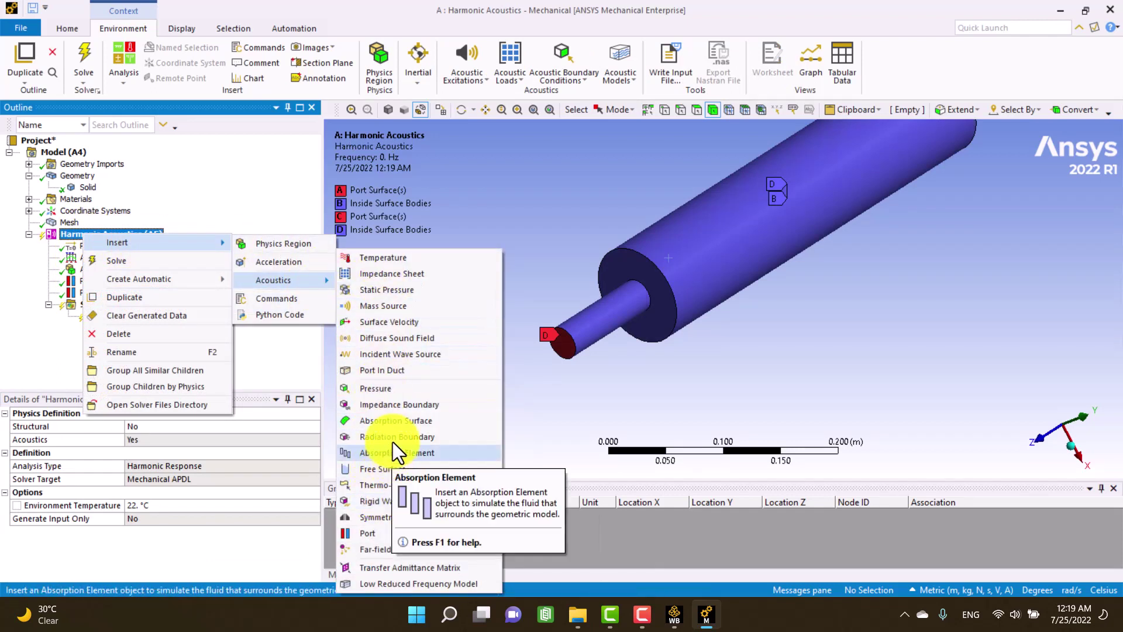
left_click(396, 365)
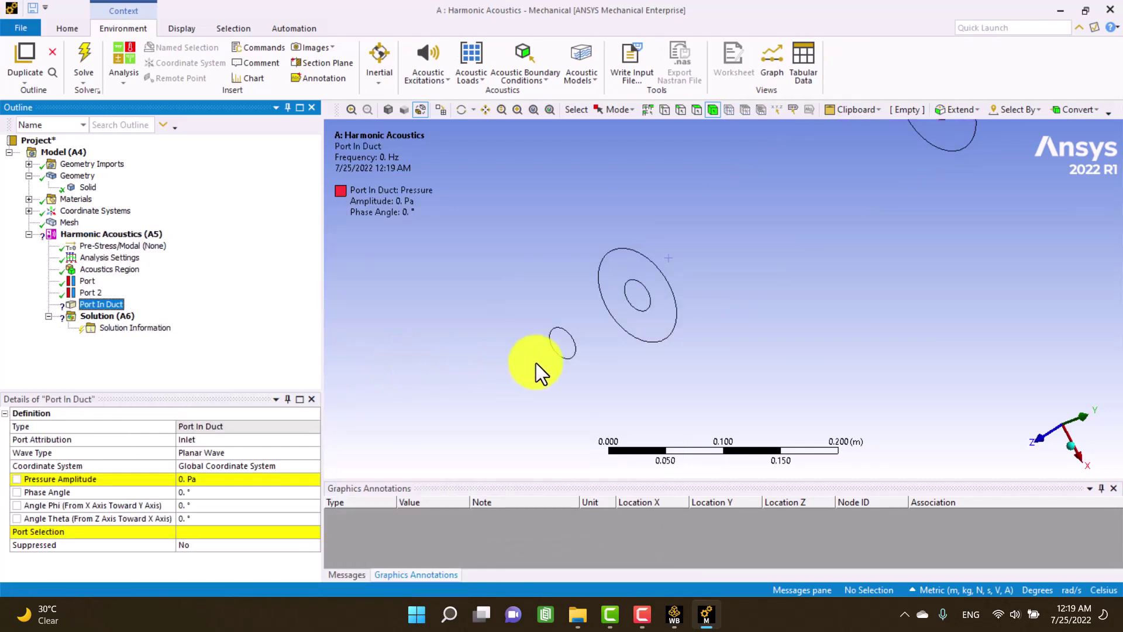
middle_click_drag(721, 237, 931, 250)
left_click(205, 478)
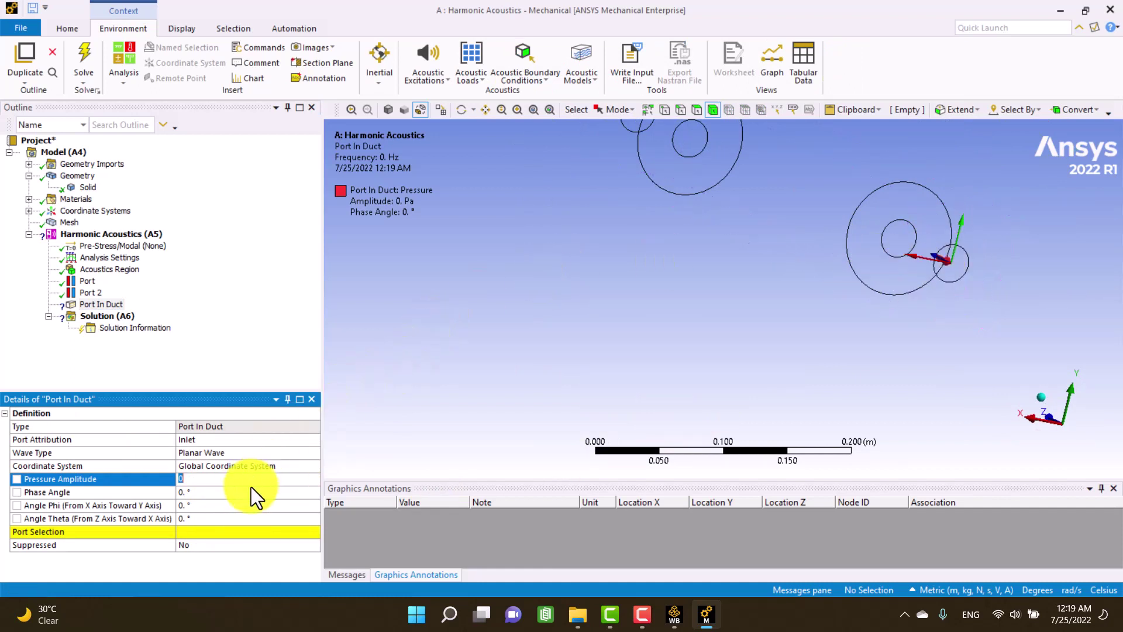
left_click(815, 153)
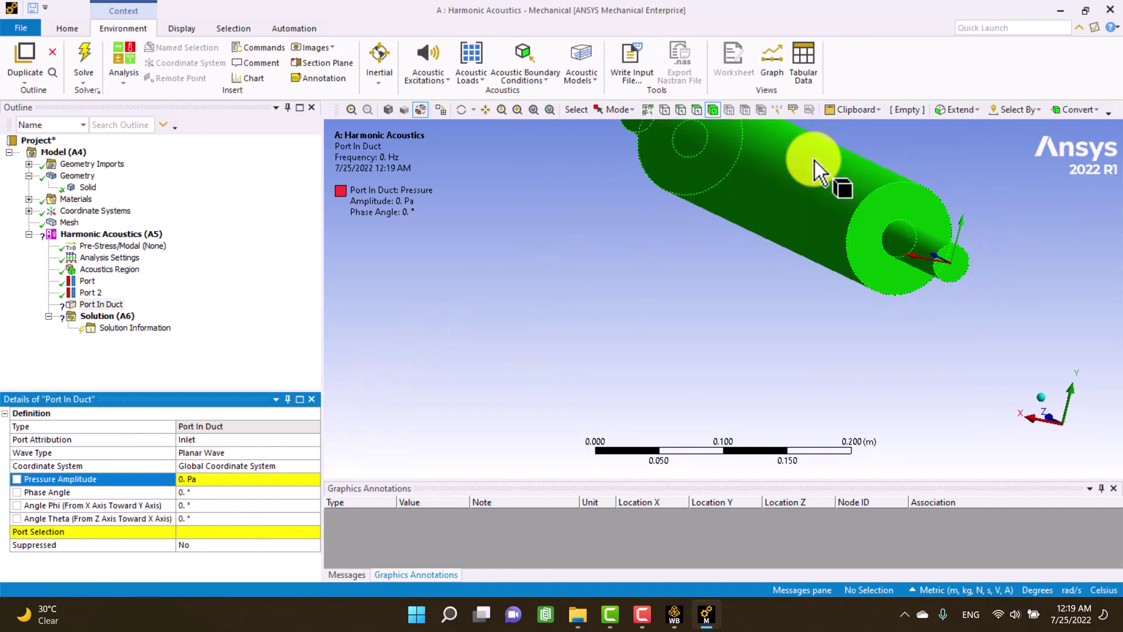
left_click(199, 478)
type("1")
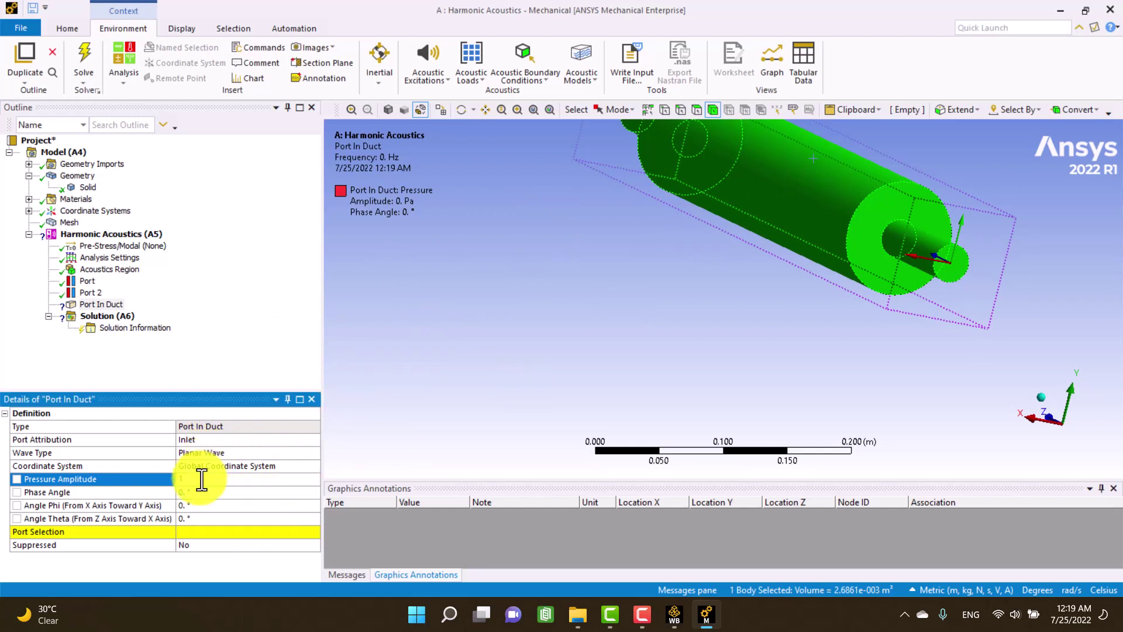
key("Return")
Assign the first port, Port, to the Port In Duct and set its wave type to Circular Duct.
left_click(224, 529)
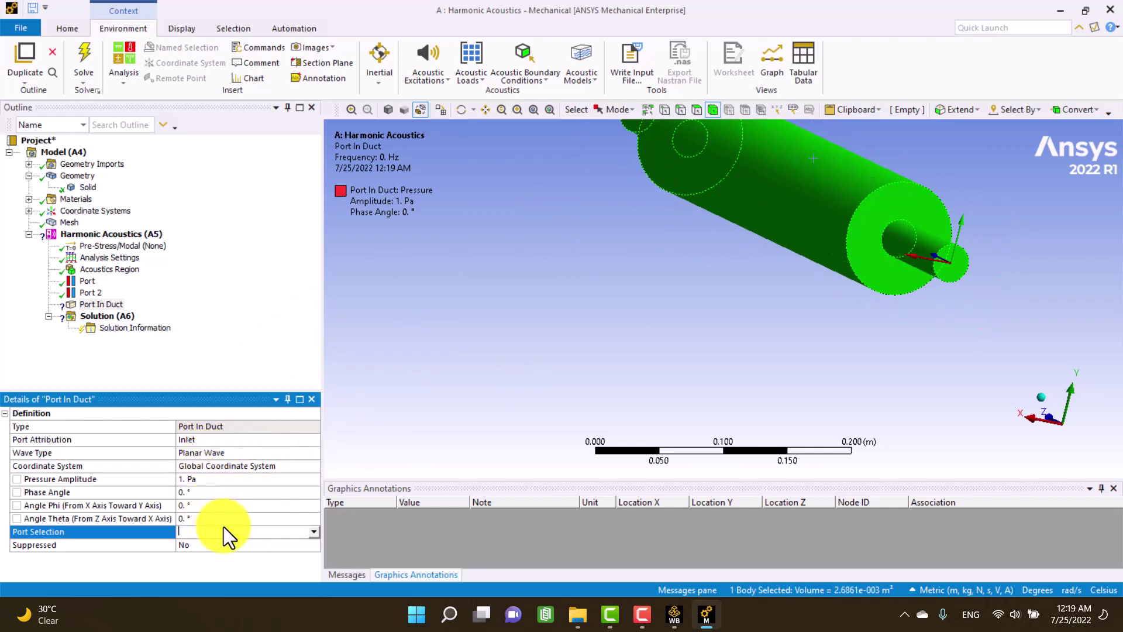
left_click(313, 531)
left_click(194, 545)
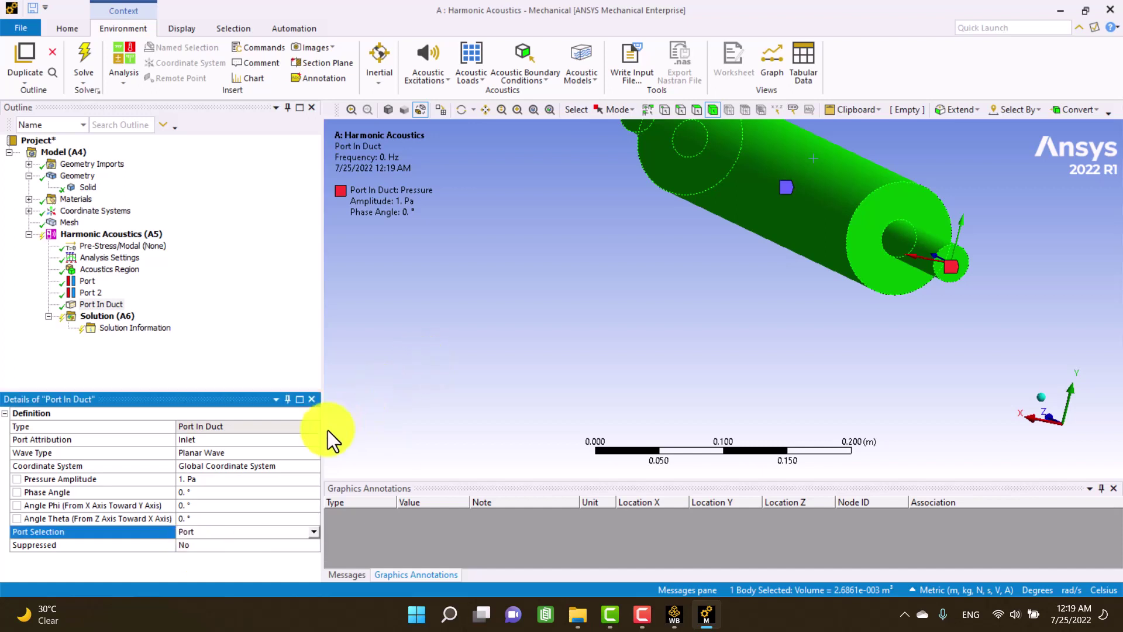
left_click(280, 462)
left_click(314, 455)
left_click(313, 453)
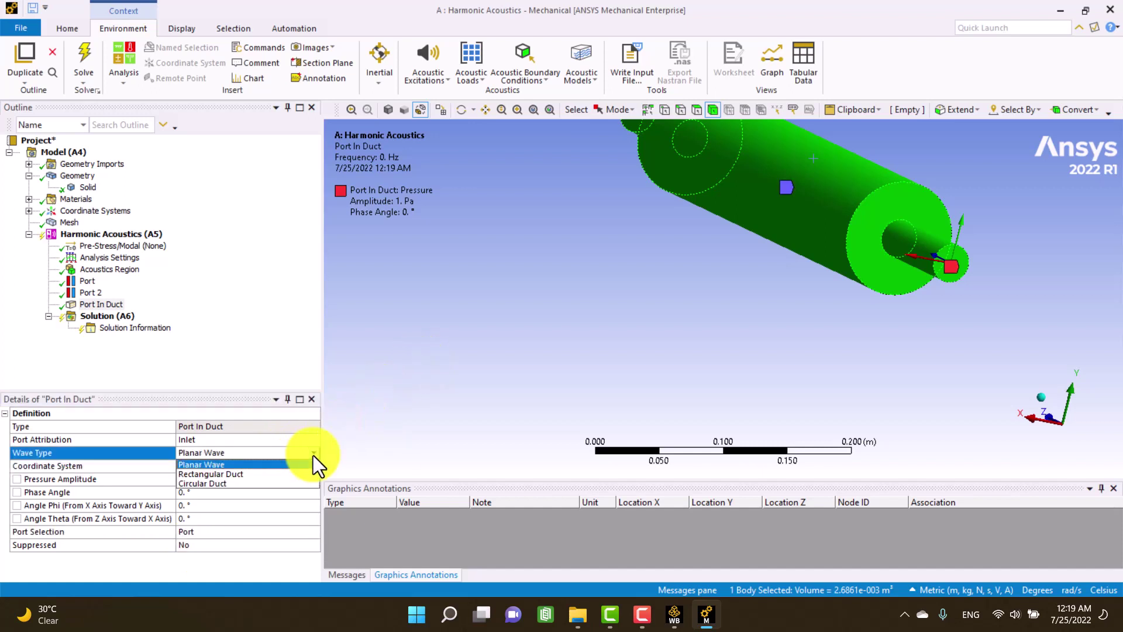
left_click(283, 482)
Set the radius of the inlet Port In Duct to 0.03 m.
left_click(218, 480)
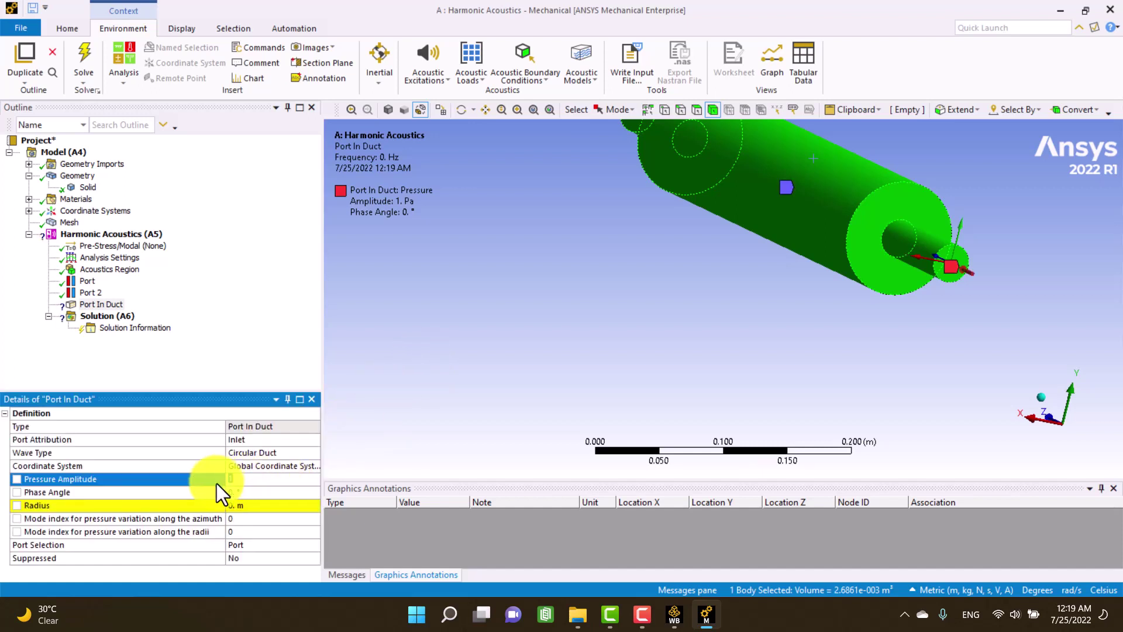
left_click(260, 506)
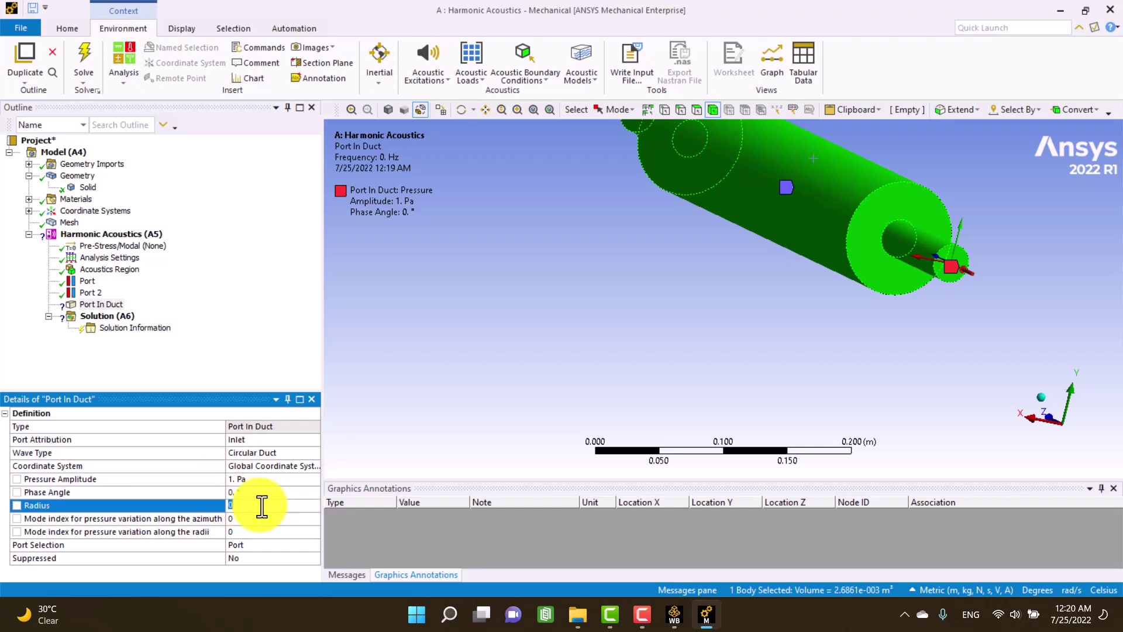
type(".00")
key("Return")
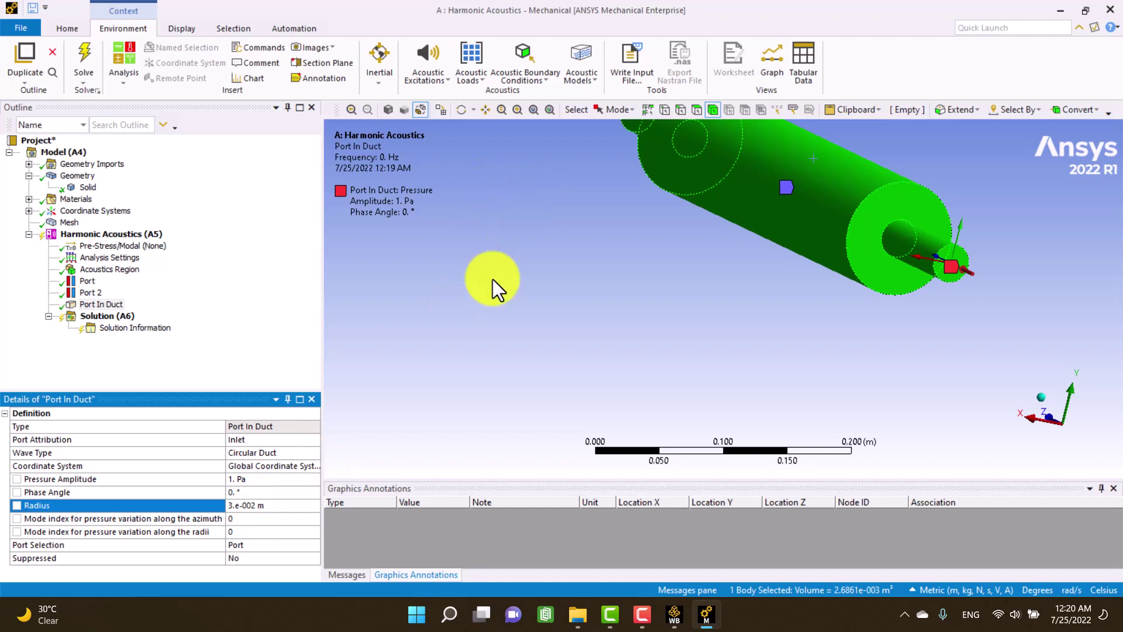
Insert a second Port In Duct in the Harmonic Acoustics analysis and assign Port 2 to it.
middle_click_drag(493, 279, 678, 341)
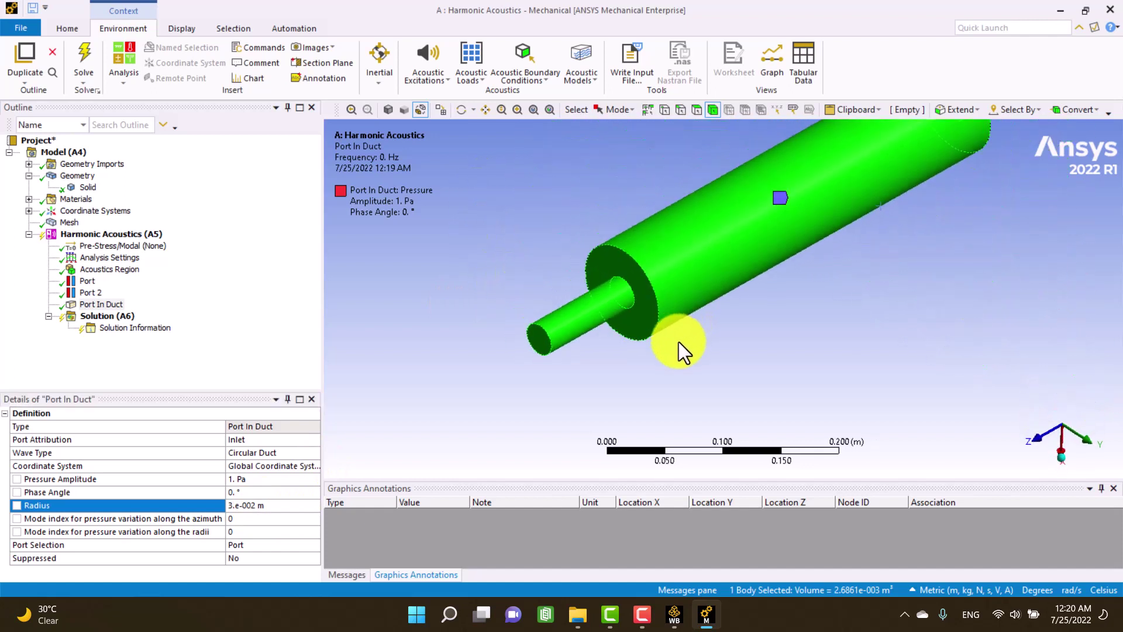
left_click(679, 341)
right_click(96, 232)
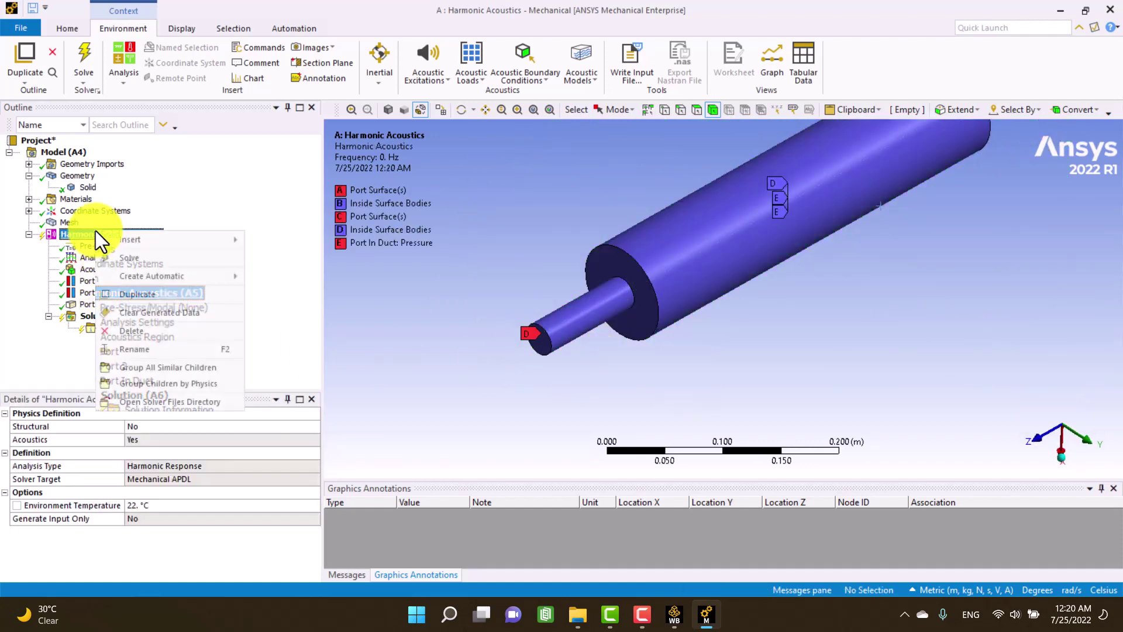
mouse_move(310, 274)
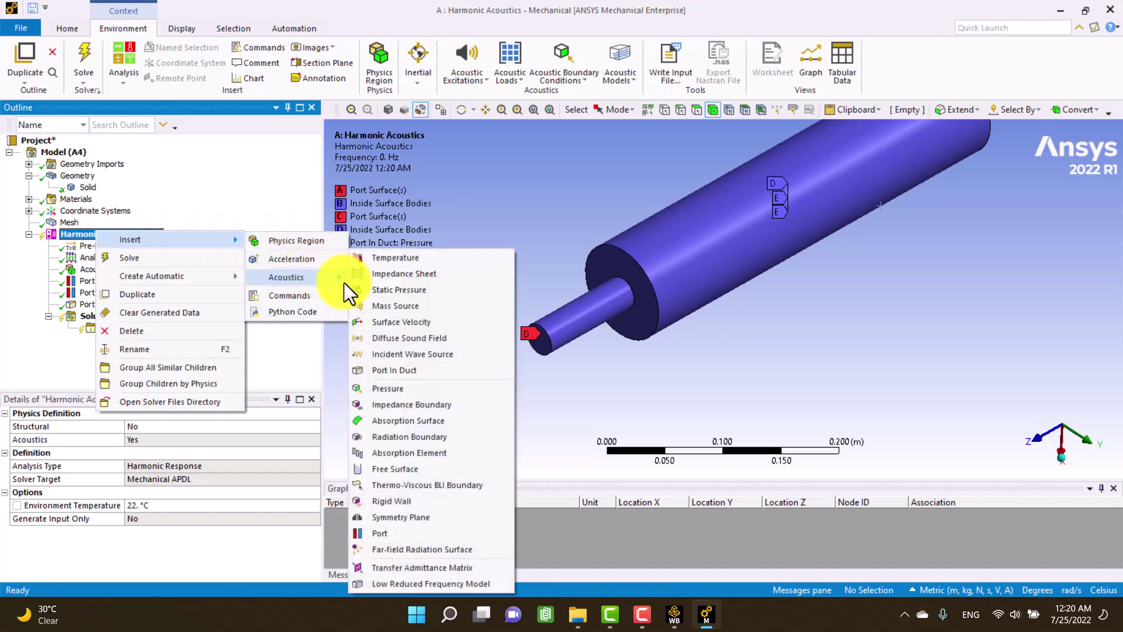
left_click(375, 365)
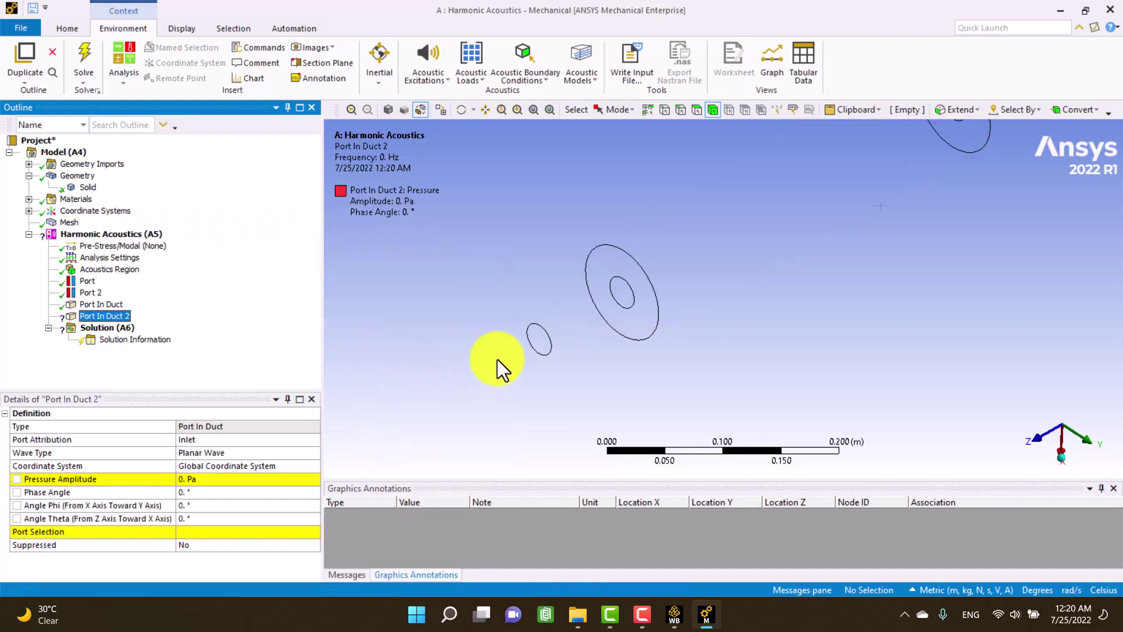
left_click(539, 349)
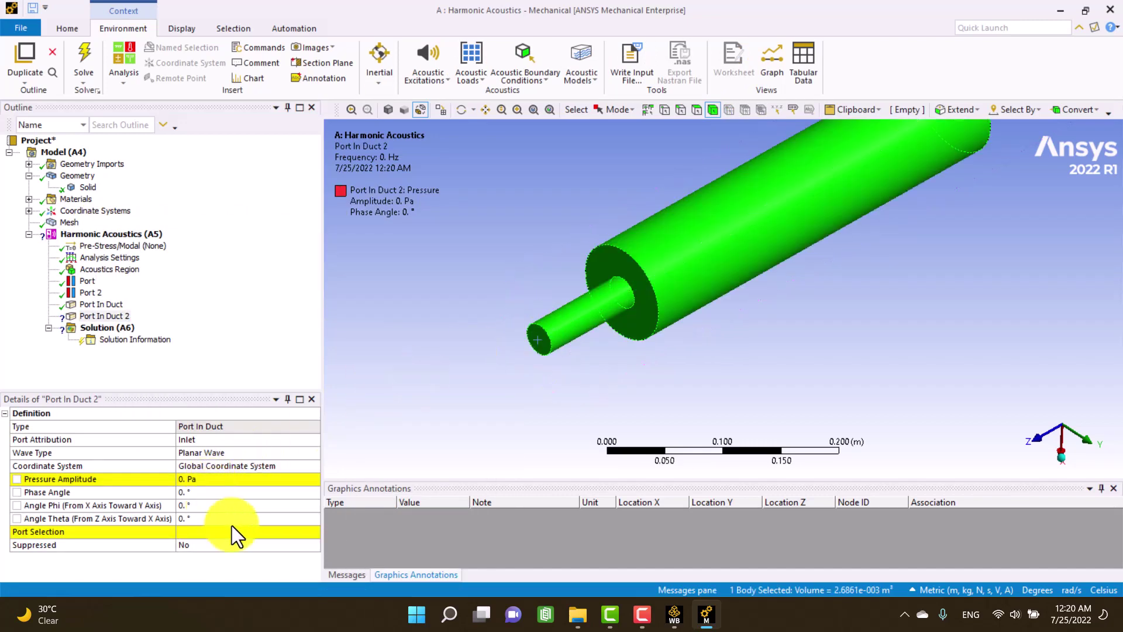
left_click(302, 529)
left_click(315, 532)
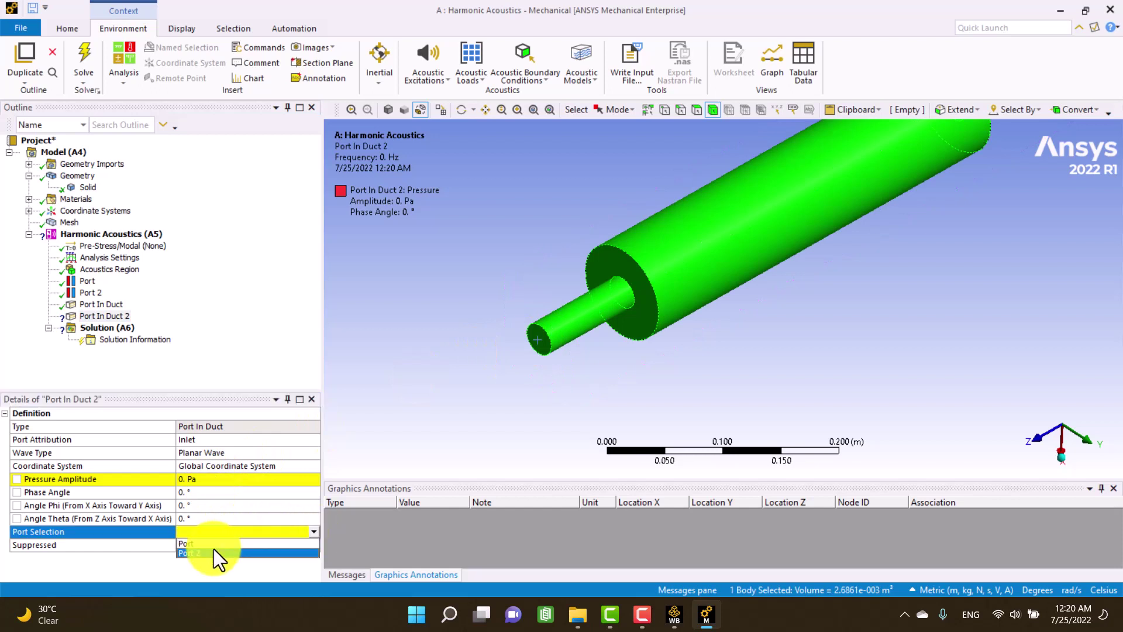
left_click(213, 549)
Set the second Port In Duct's port attribution to Outlet and its wave type to Circular Duct.
left_click(204, 440)
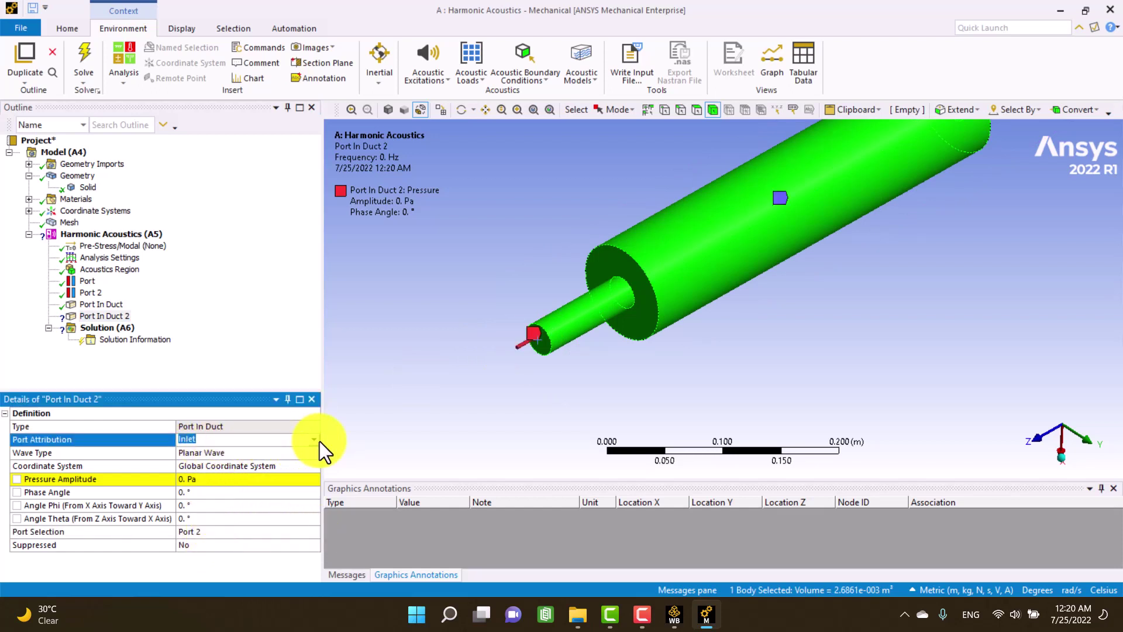
left_click(314, 439)
left_click(203, 461)
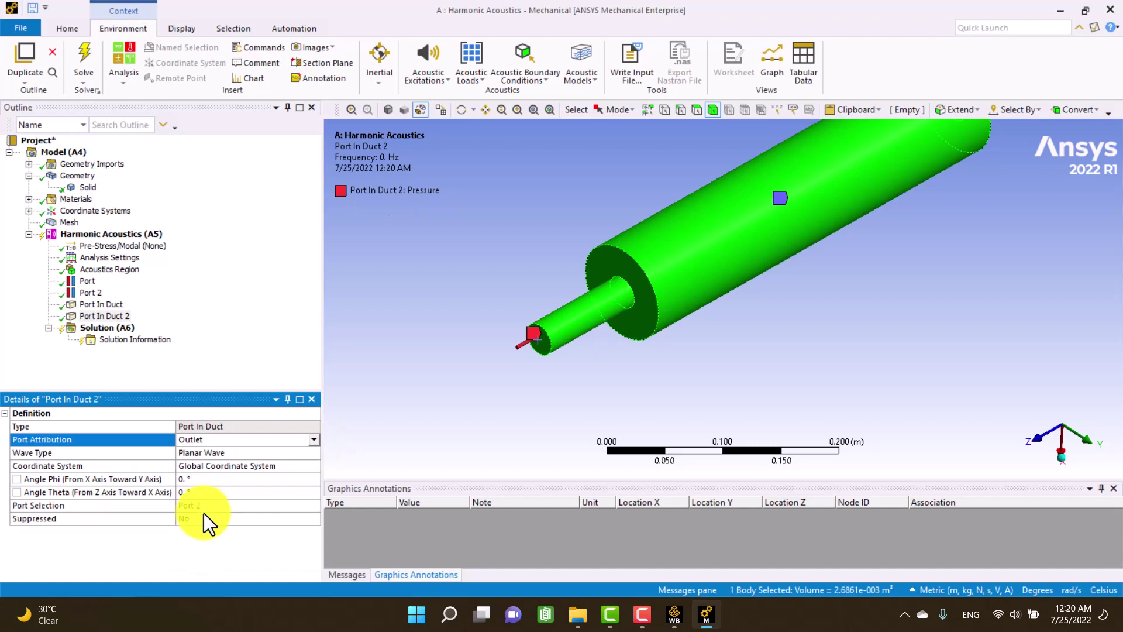
left_click(218, 454)
left_click(314, 453)
left_click(248, 480)
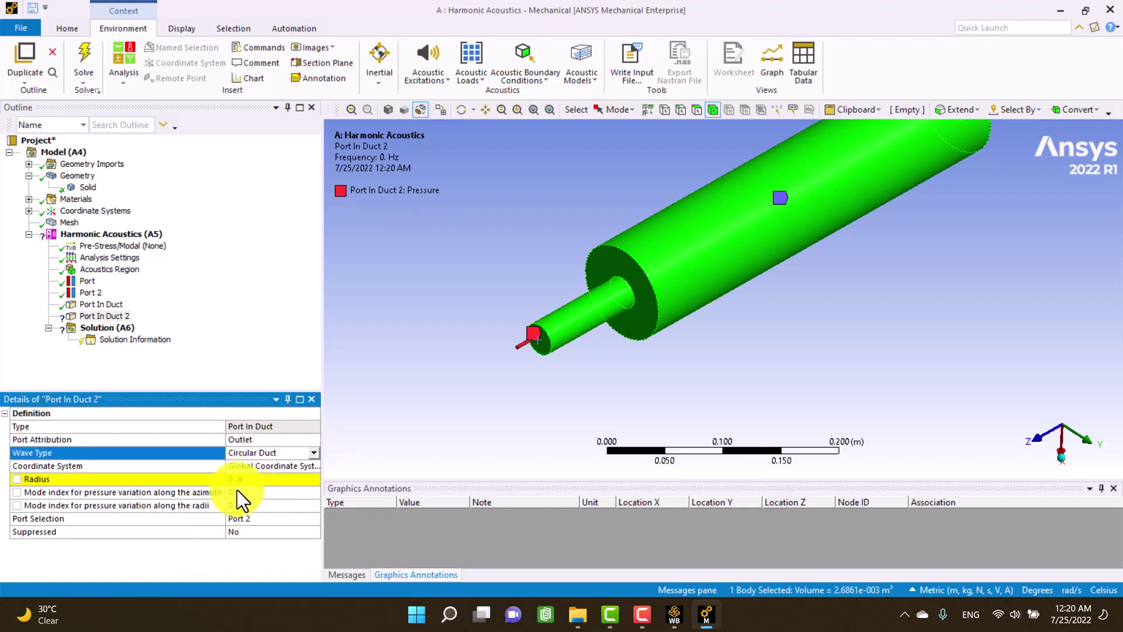
Set the radius of the outlet Port In Duct to 0.03 m and compare its settings with the inlet's.
left_click(233, 483)
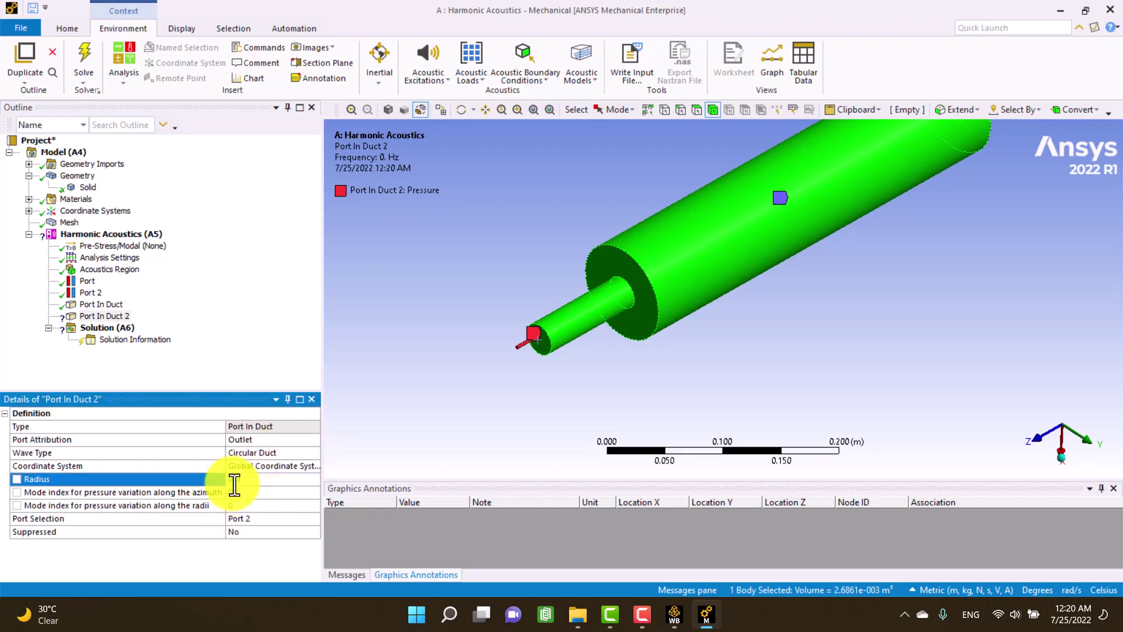
type("0.05")
key("Return")
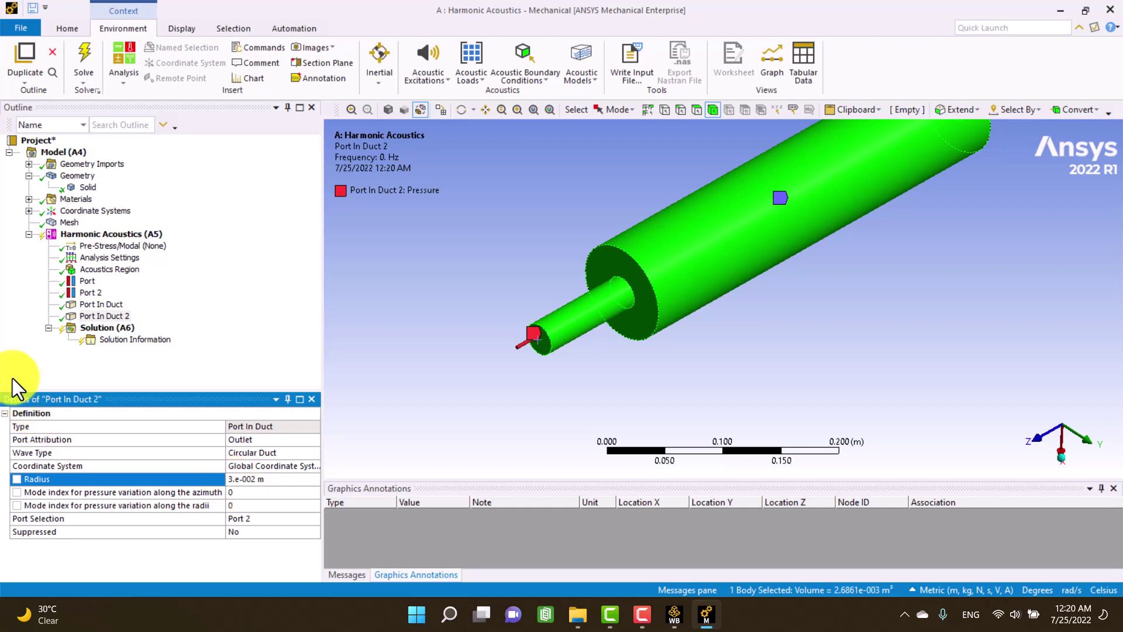
left_click(94, 303)
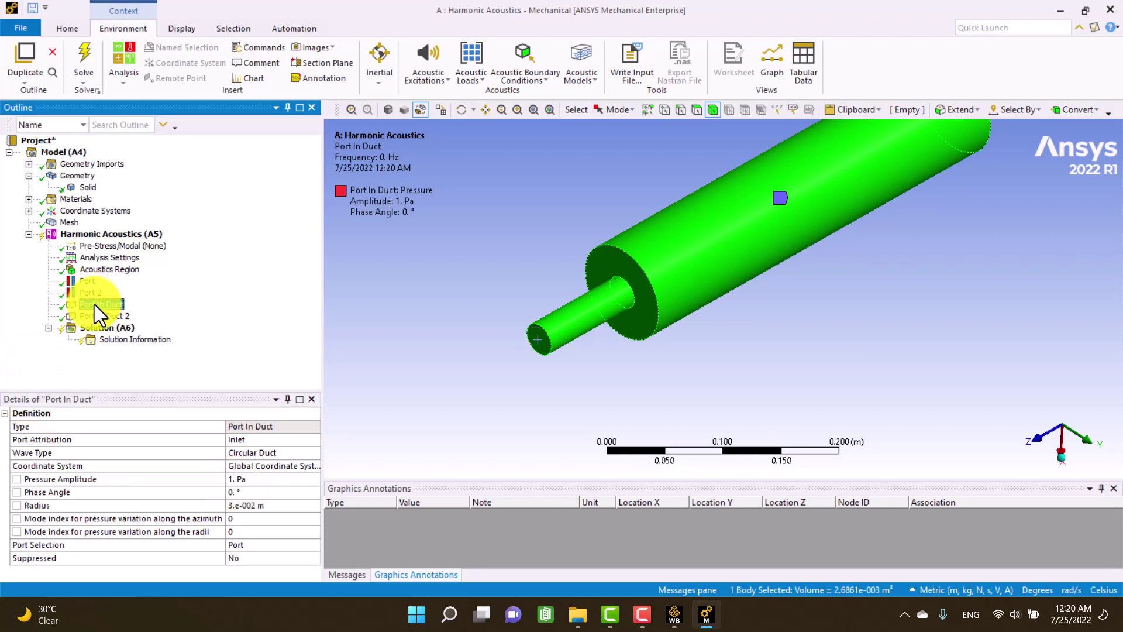
left_click(93, 314)
Insert an acoustic Transmission Loss result under the solution.
left_click(93, 322)
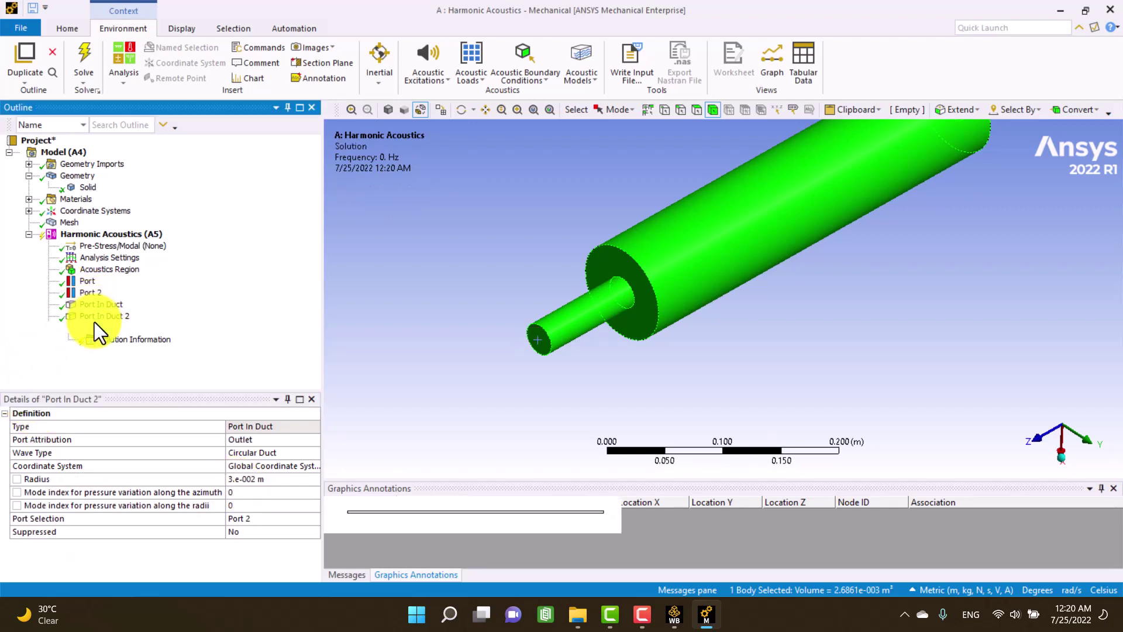
right_click(94, 321)
mouse_move(110, 331)
mouse_move(283, 332)
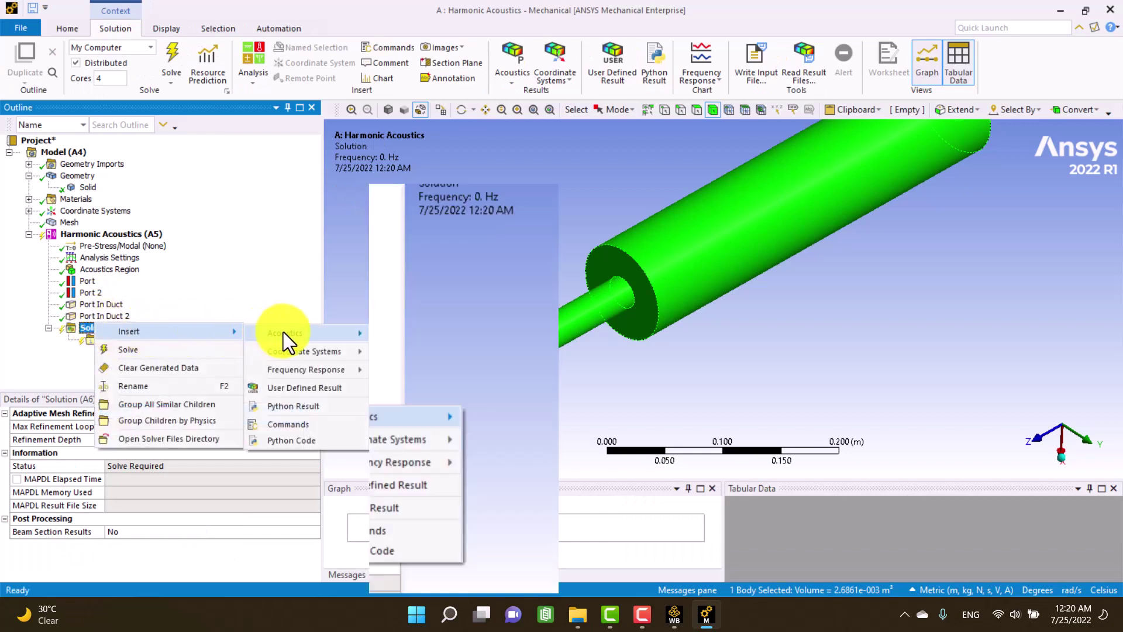
left_click(410, 533)
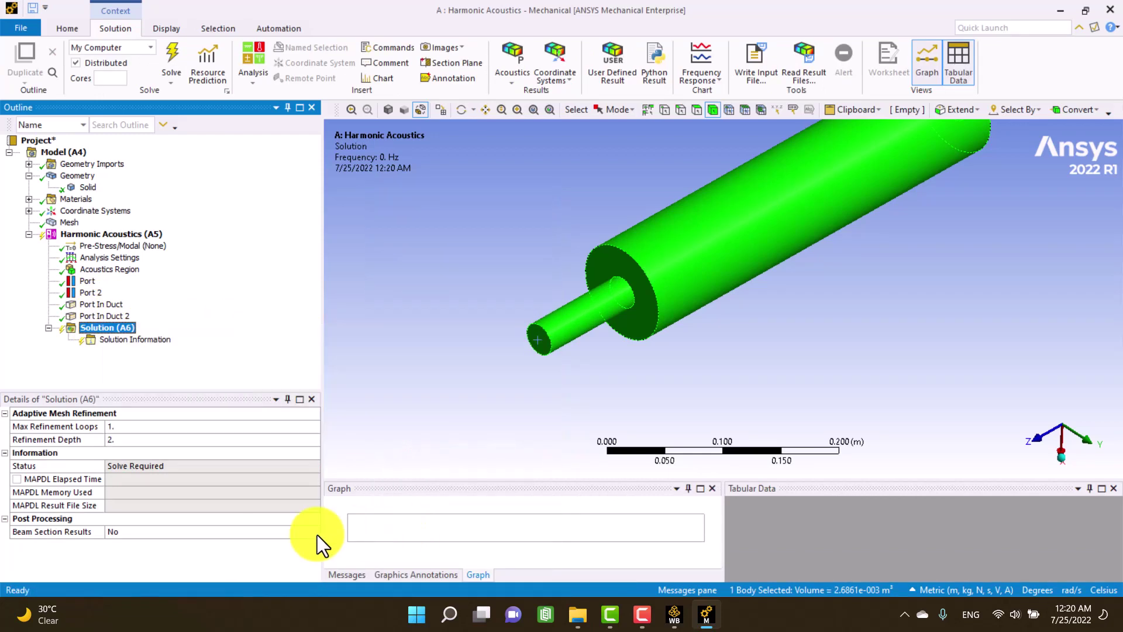
Set the Transmission Loss result's input port to Port and its output port to Port 2.
left_click(311, 438)
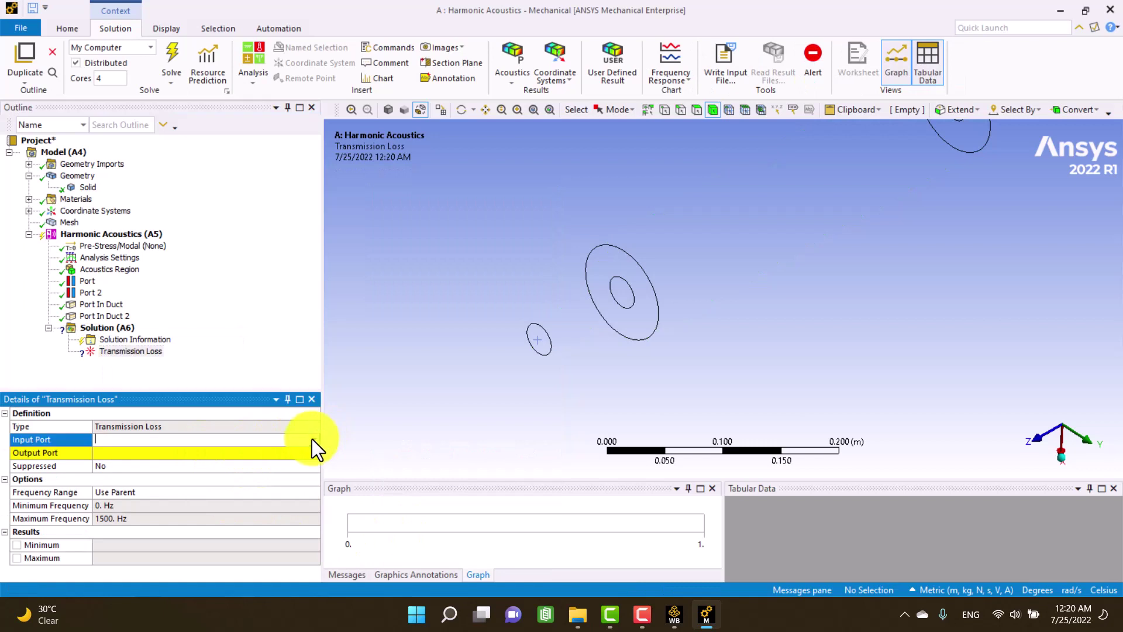
left_click(146, 451)
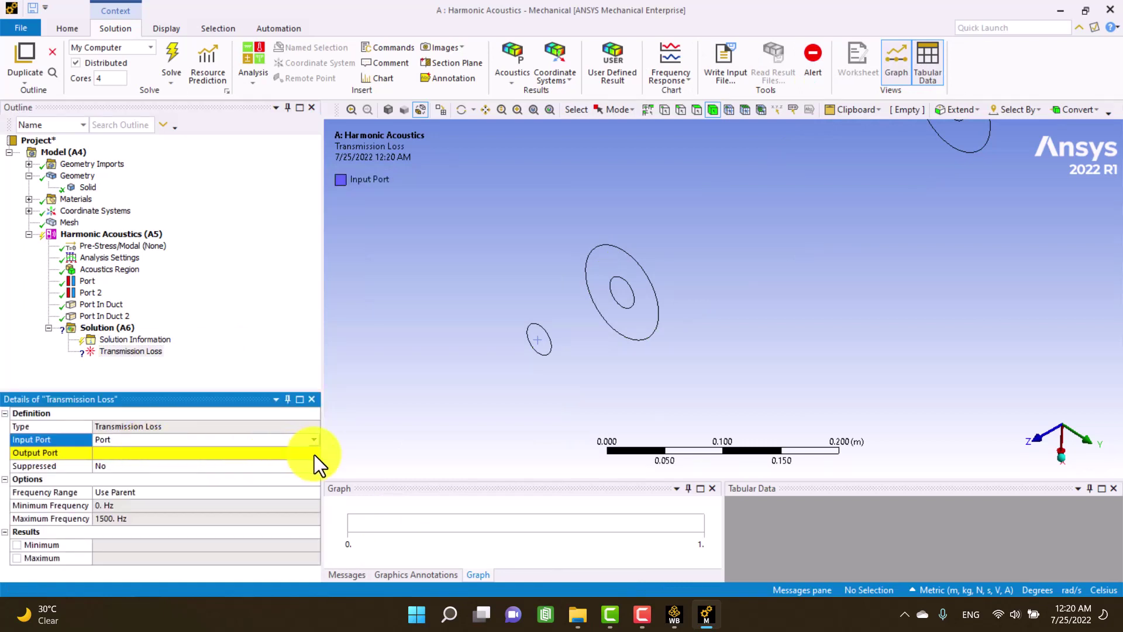
left_click(314, 453)
left_click(123, 470)
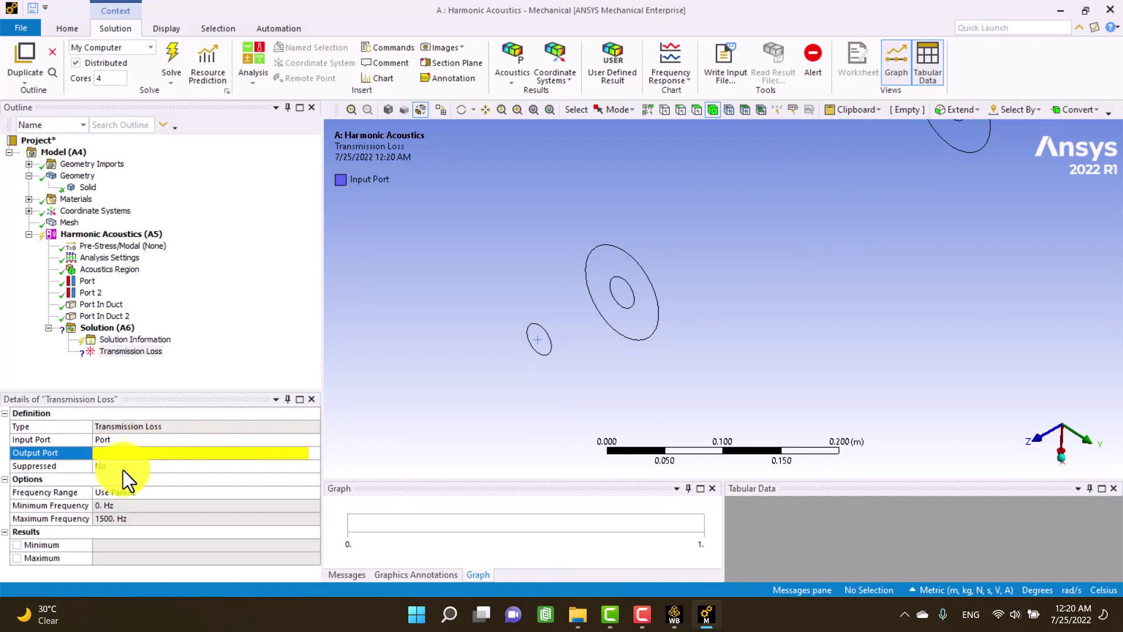
Solve the Harmonic Acoustics analysis and display the Transmission Loss curve over frequency.
right_click(89, 331)
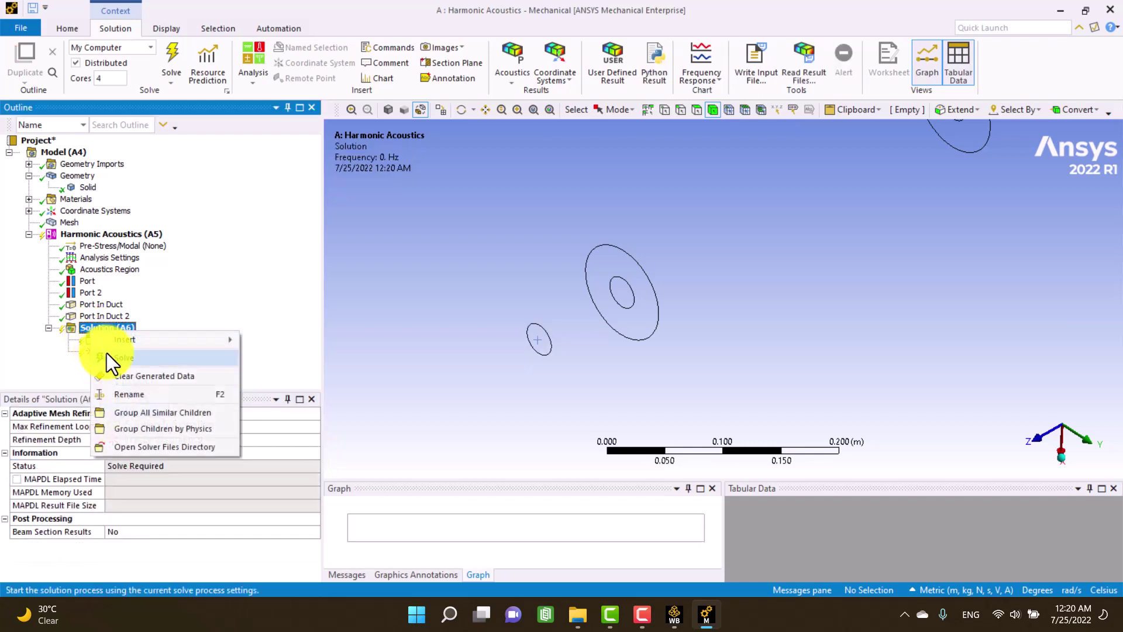
left_click(106, 354)
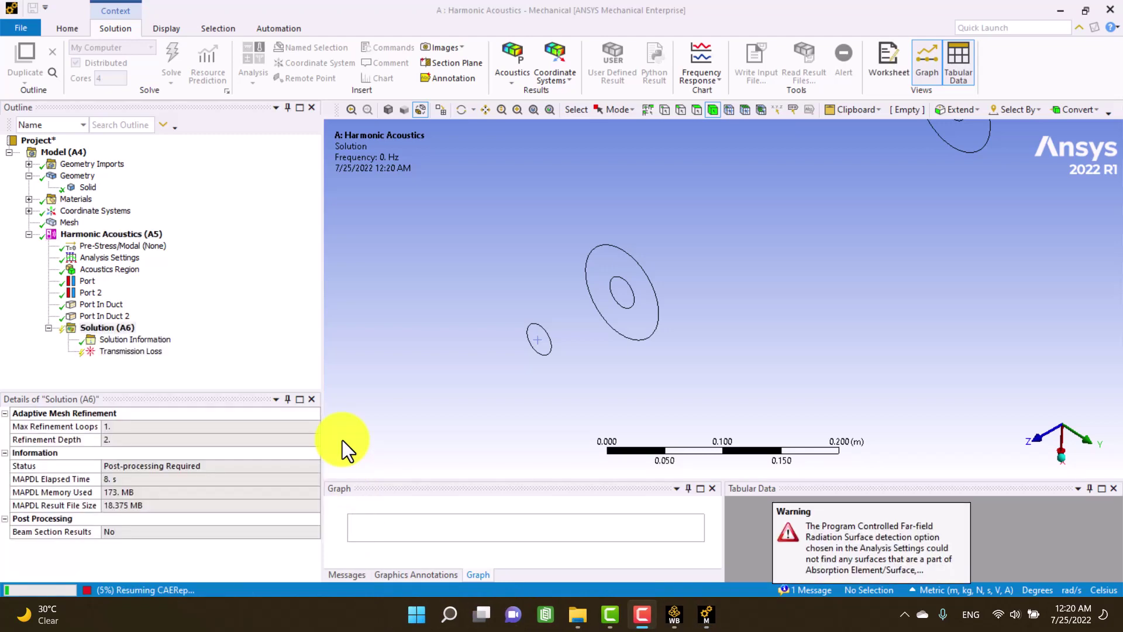
left_click(139, 350)
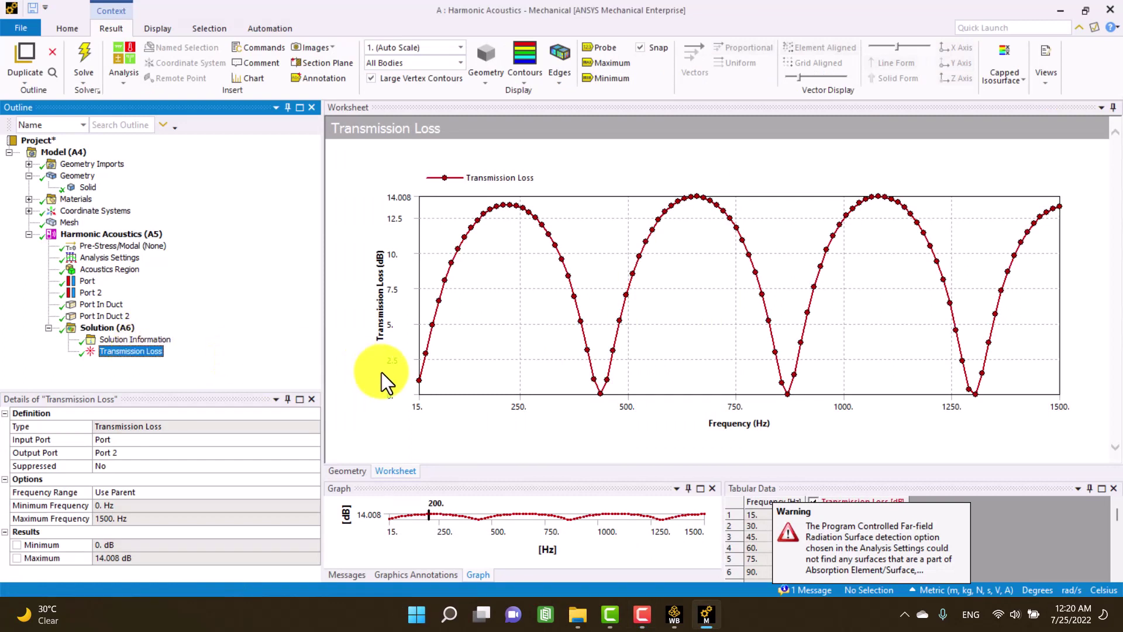